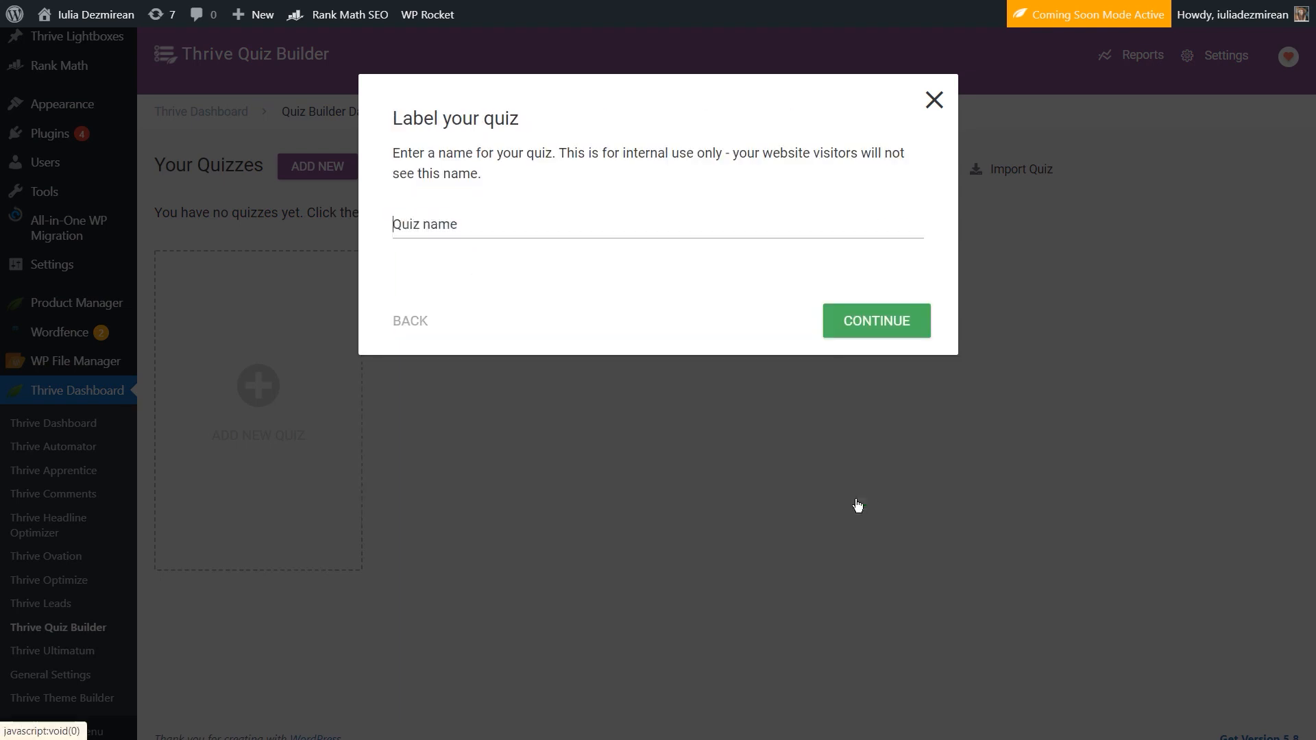
Step: Name the new quiz Numeric Quiz and choose Number as its evaluation type
type("Numeric Quiz")
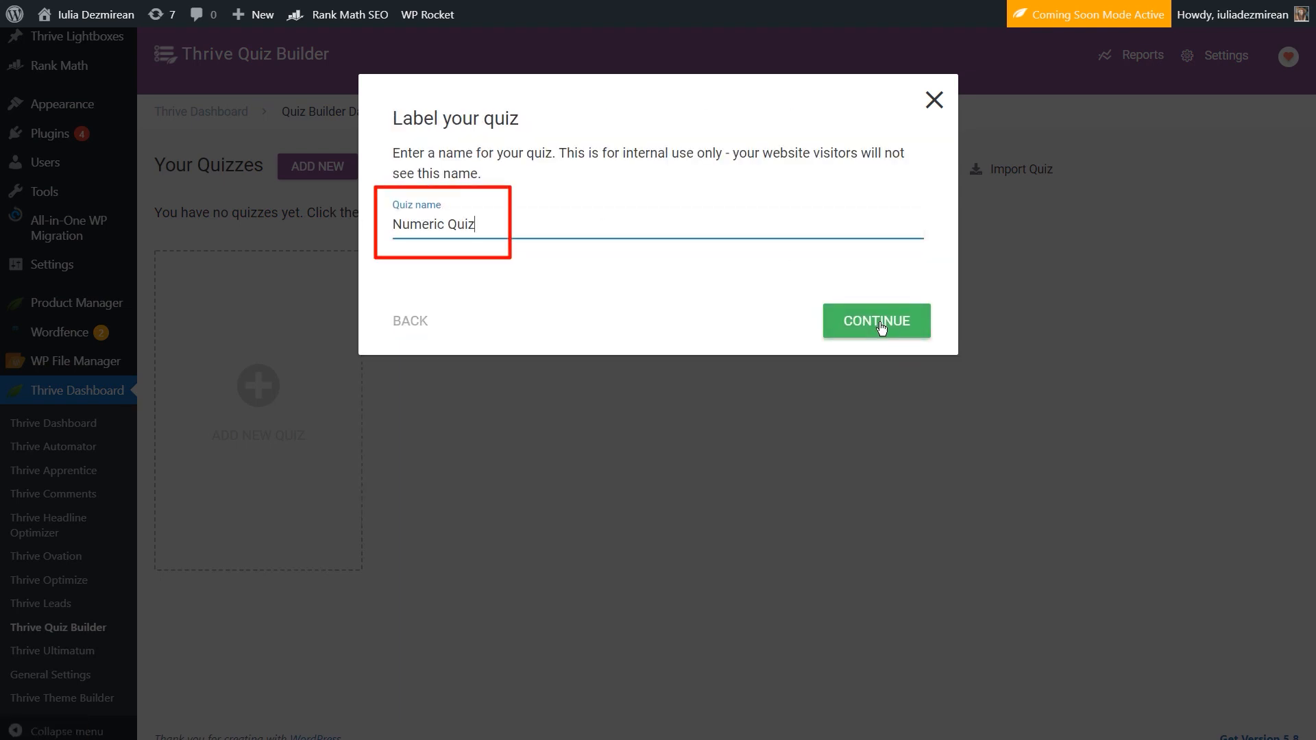
left_click(857, 319)
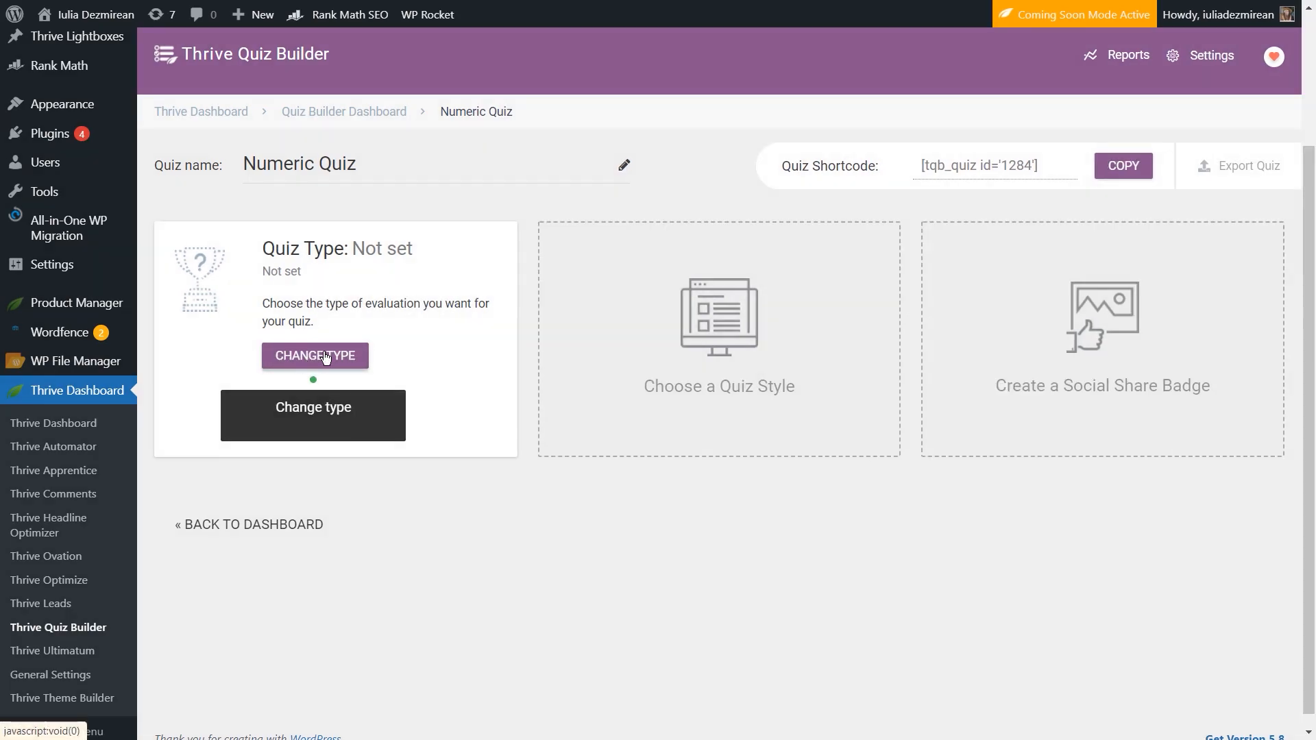
left_click(283, 354)
left_click(327, 281)
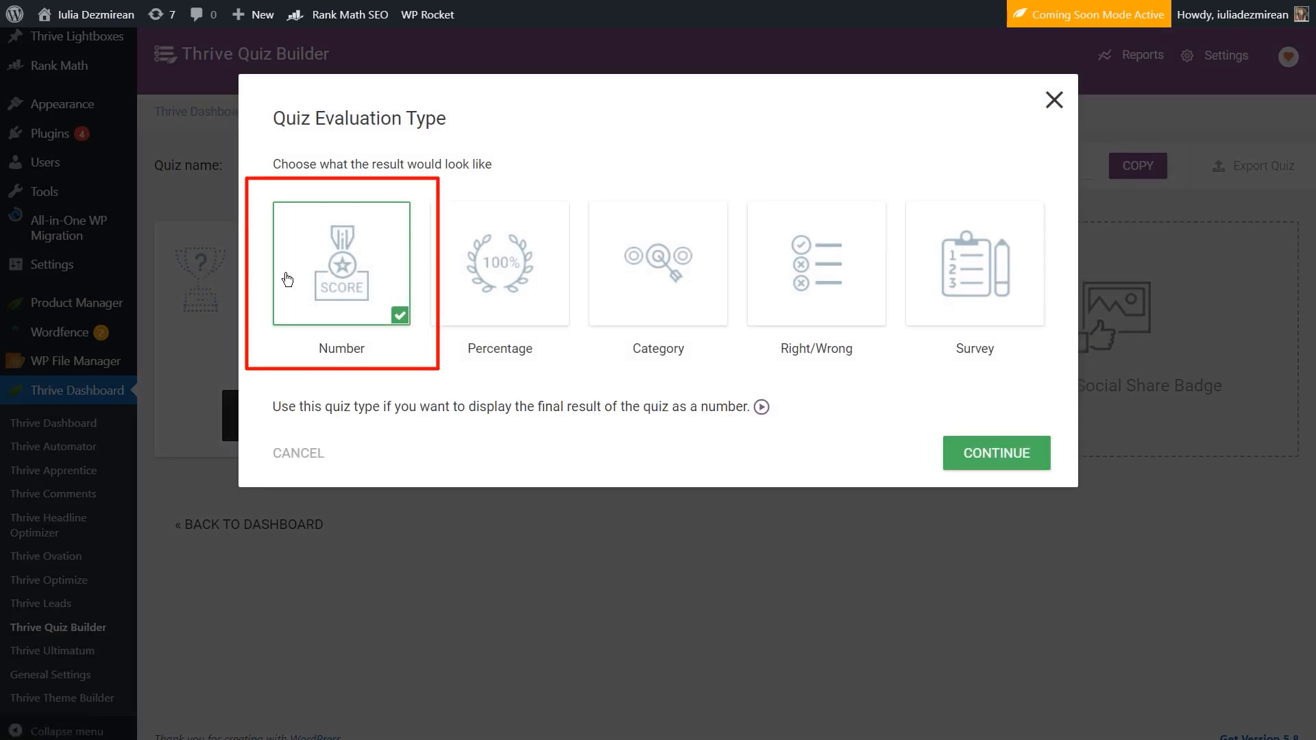
left_click(988, 455)
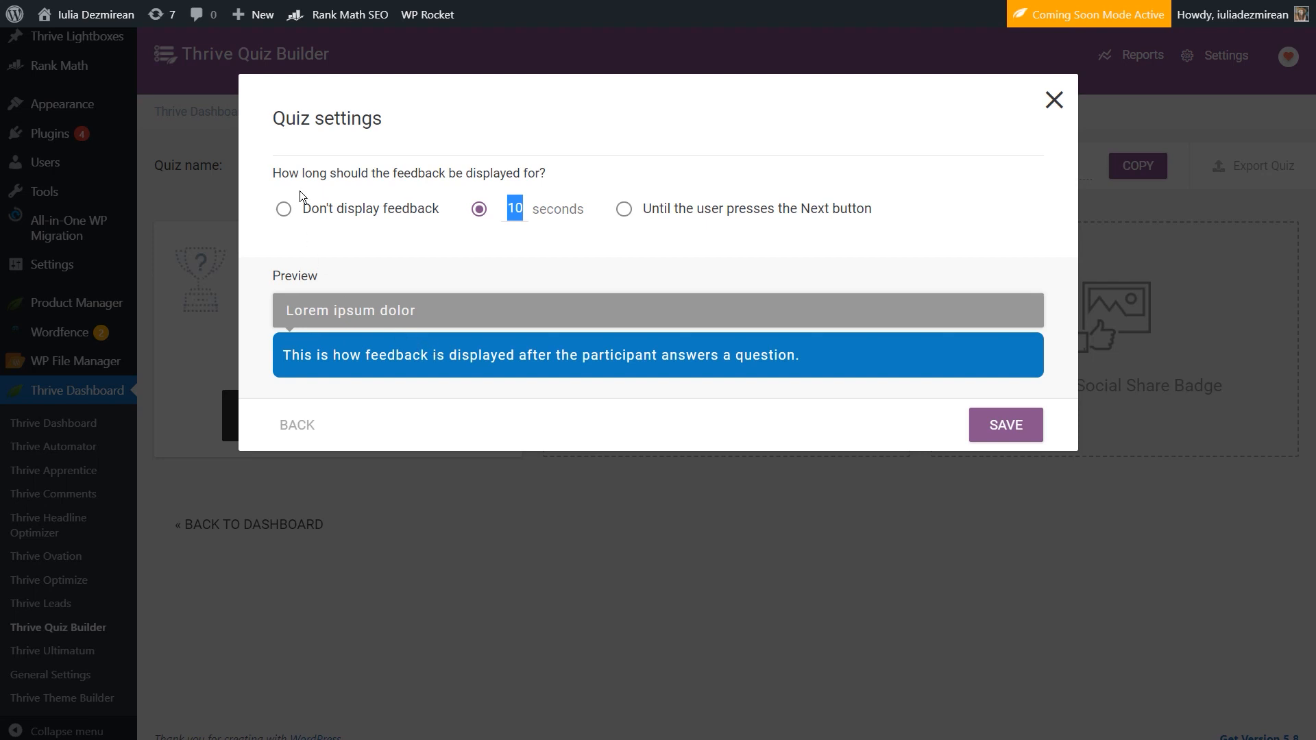
Step: Try displaying the answer feedback for 5 seconds and until the participant presses the Next button
left_click_drag(289, 176, 529, 177)
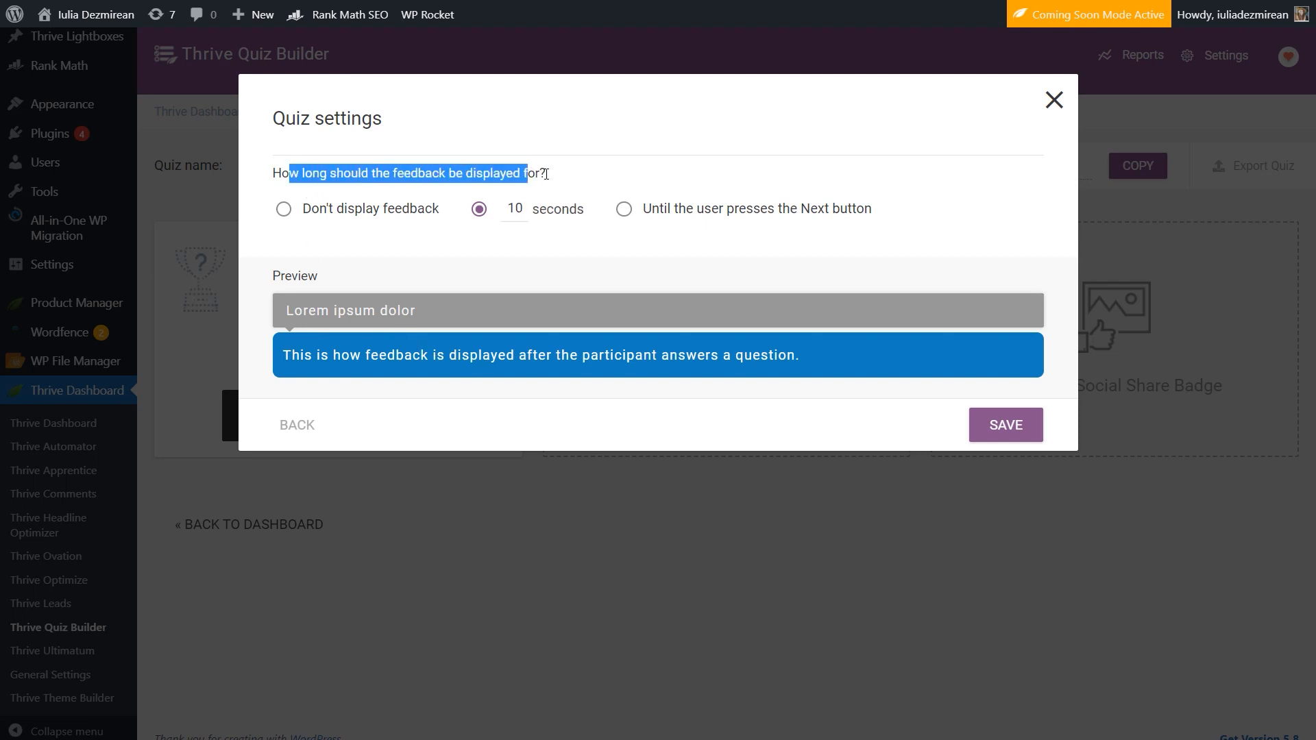
left_click(578, 183)
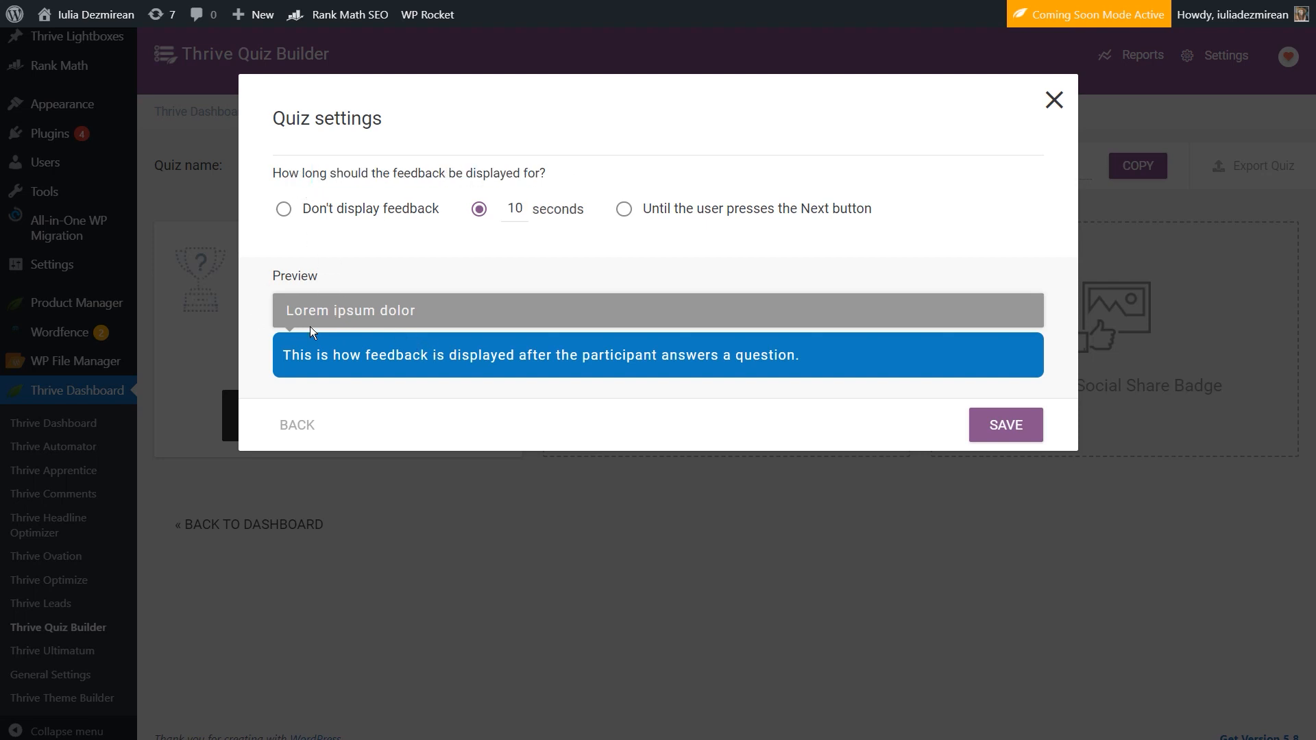
double_click(526, 207)
type("5")
left_click(635, 211)
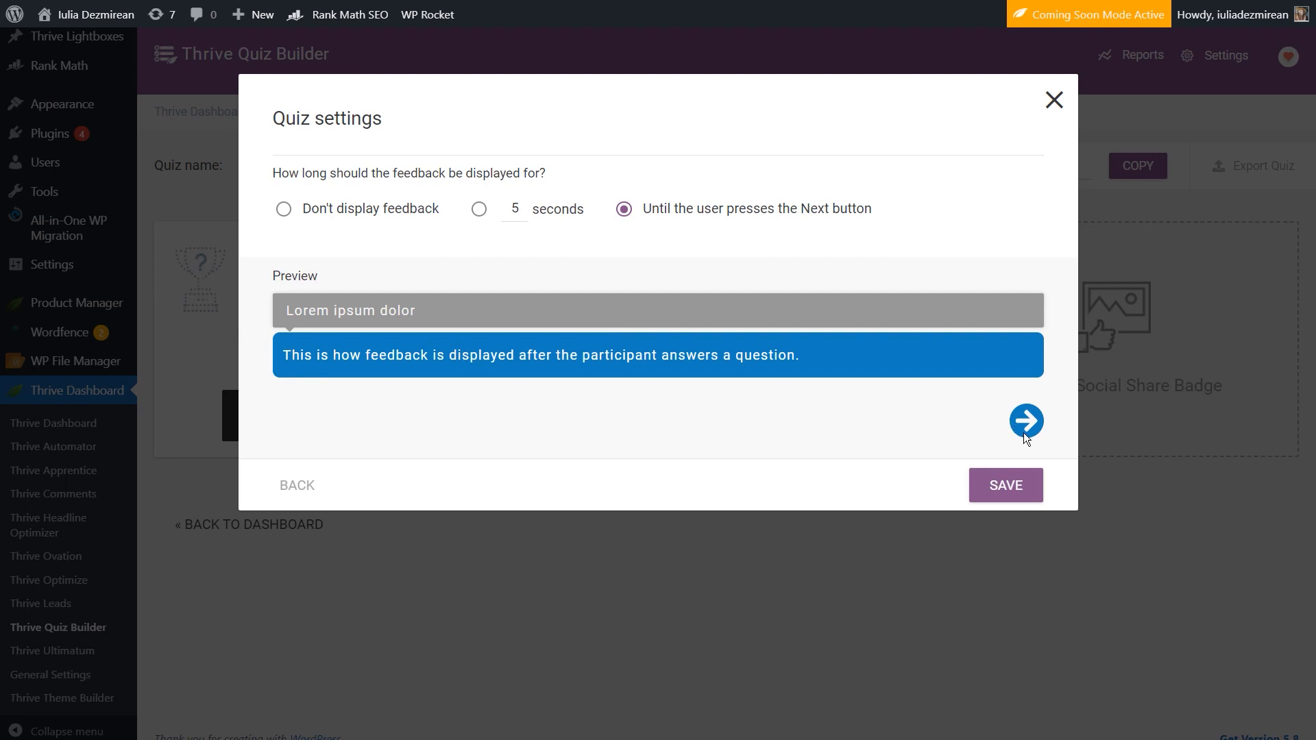
Step: Choose not to display feedback after answers and save the quiz settings
left_click(294, 213)
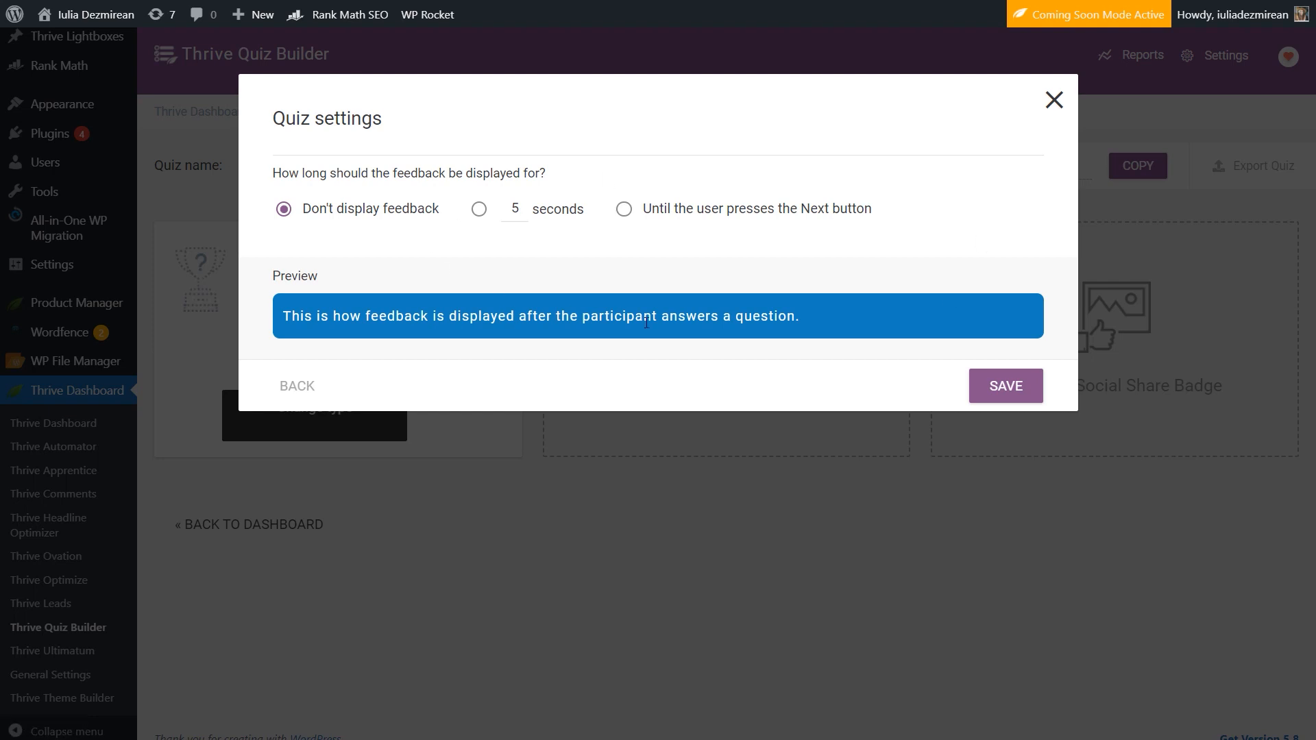
left_click(1005, 387)
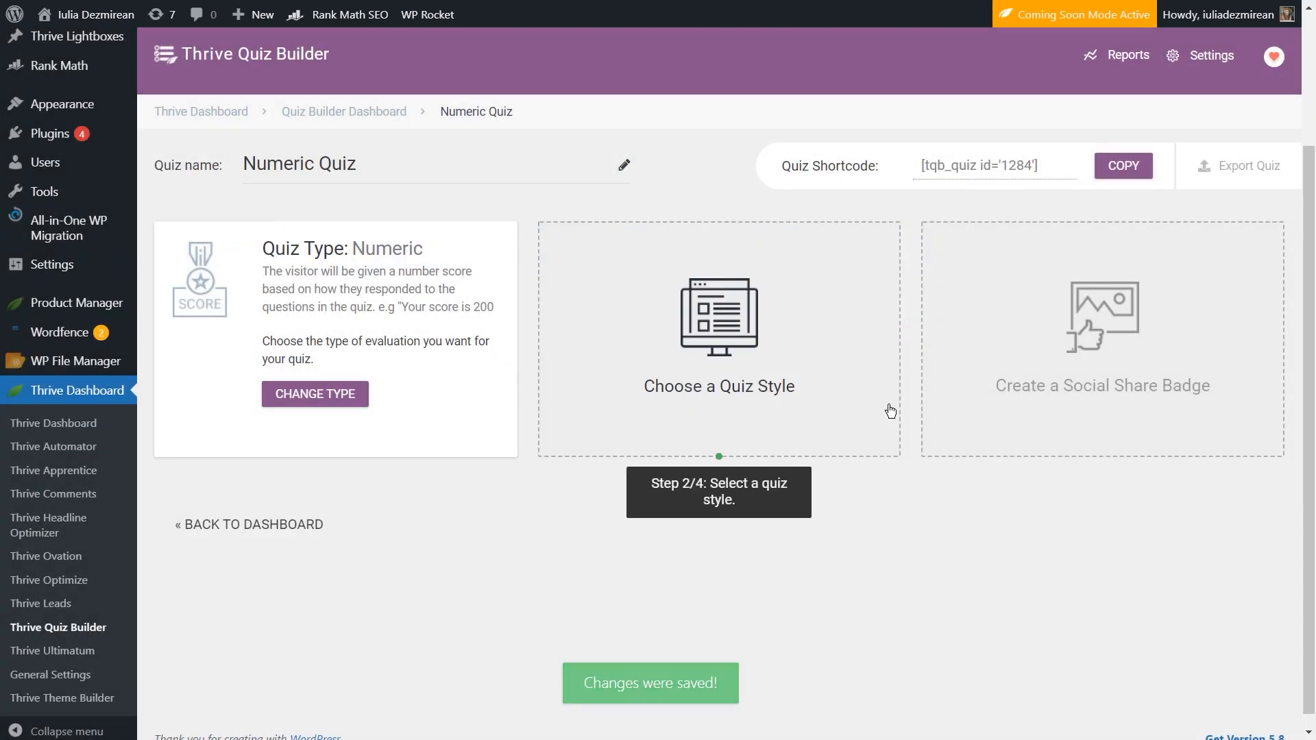
Step: Apply the Dark style to the quiz
left_click(753, 322)
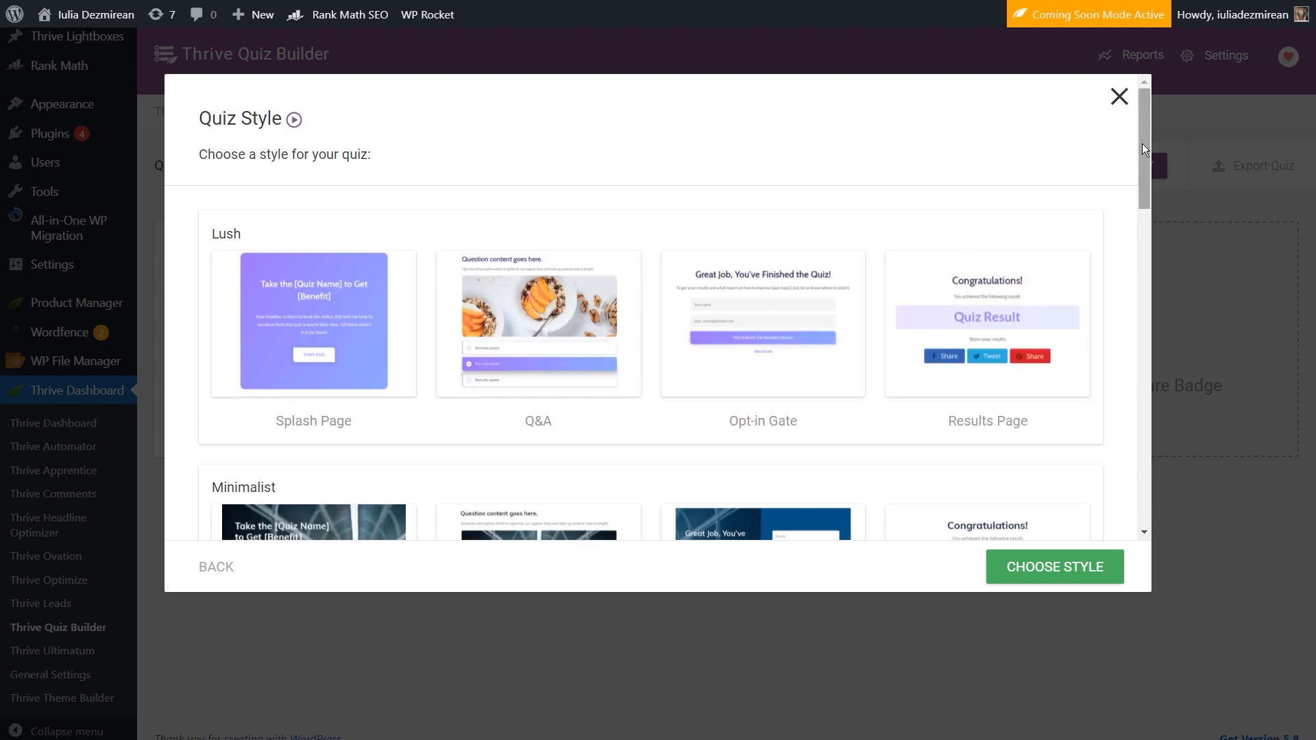
left_click_drag(1142, 143, 1145, 391)
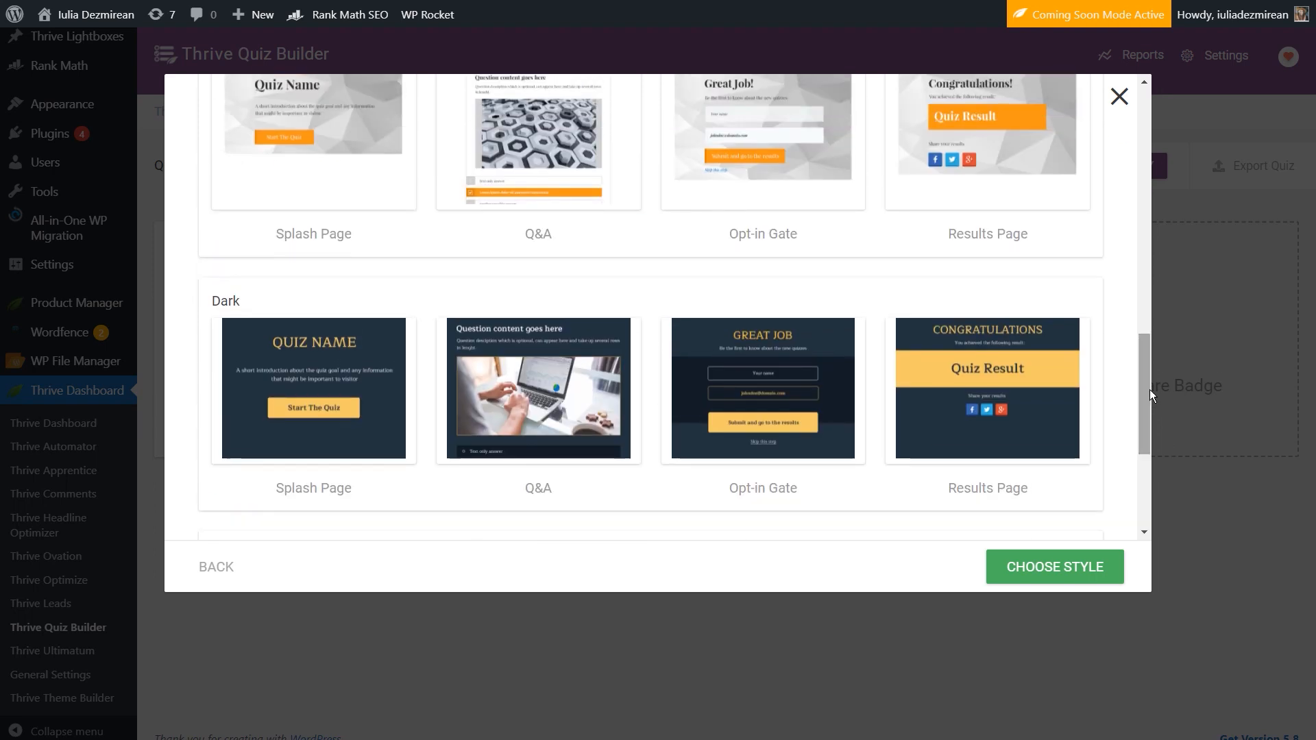
left_click(875, 418)
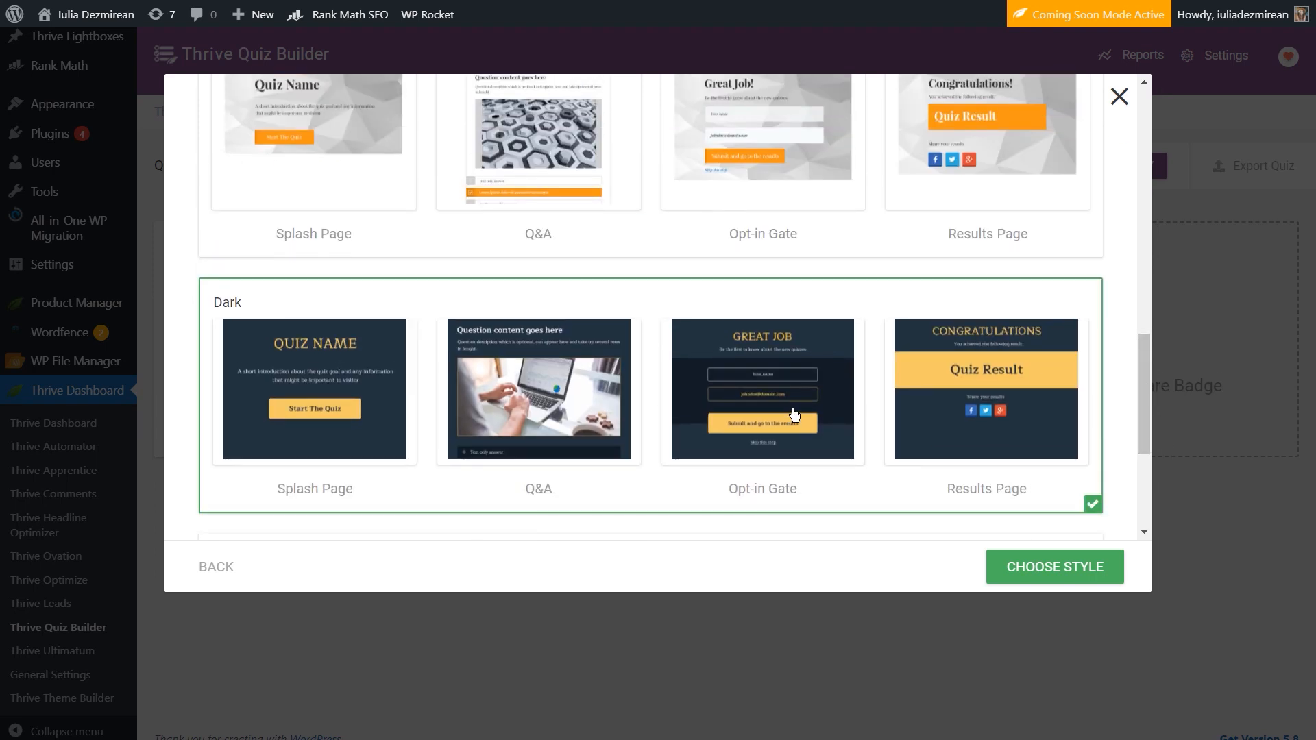
left_click(1059, 579)
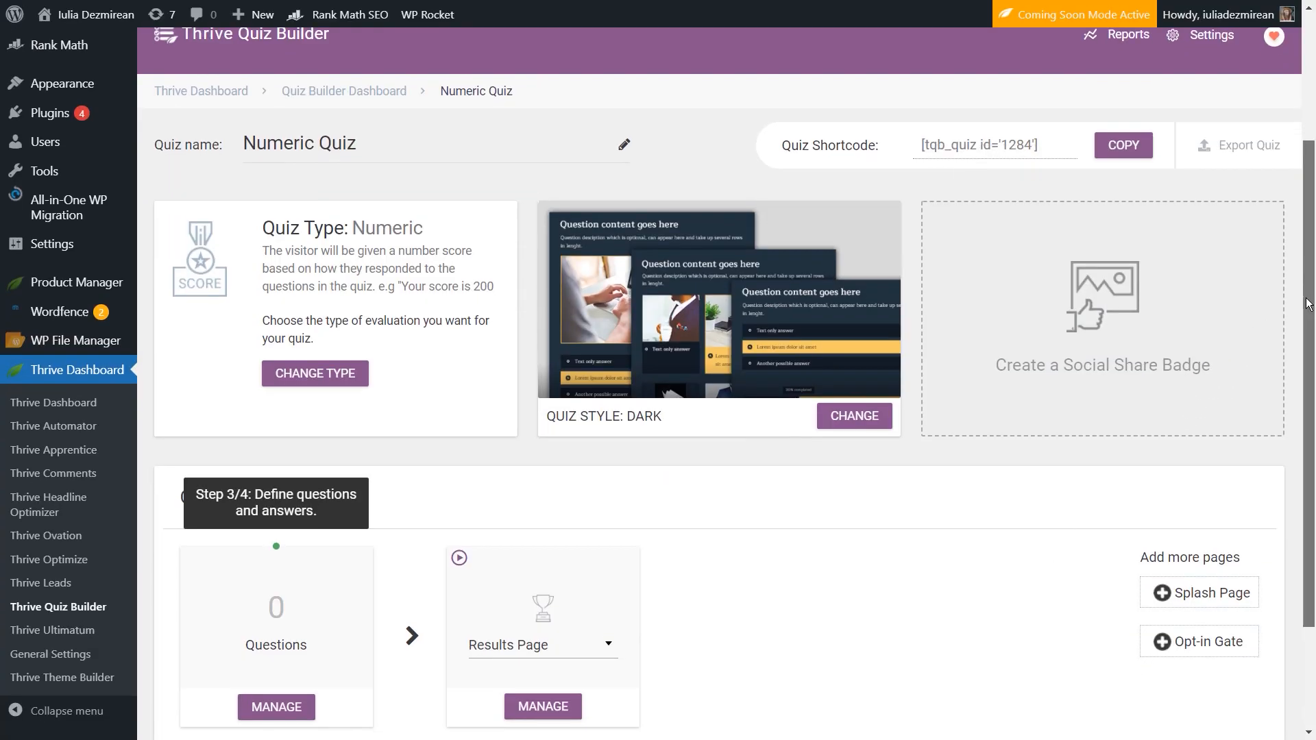
scroll(360, 442, "down", 3)
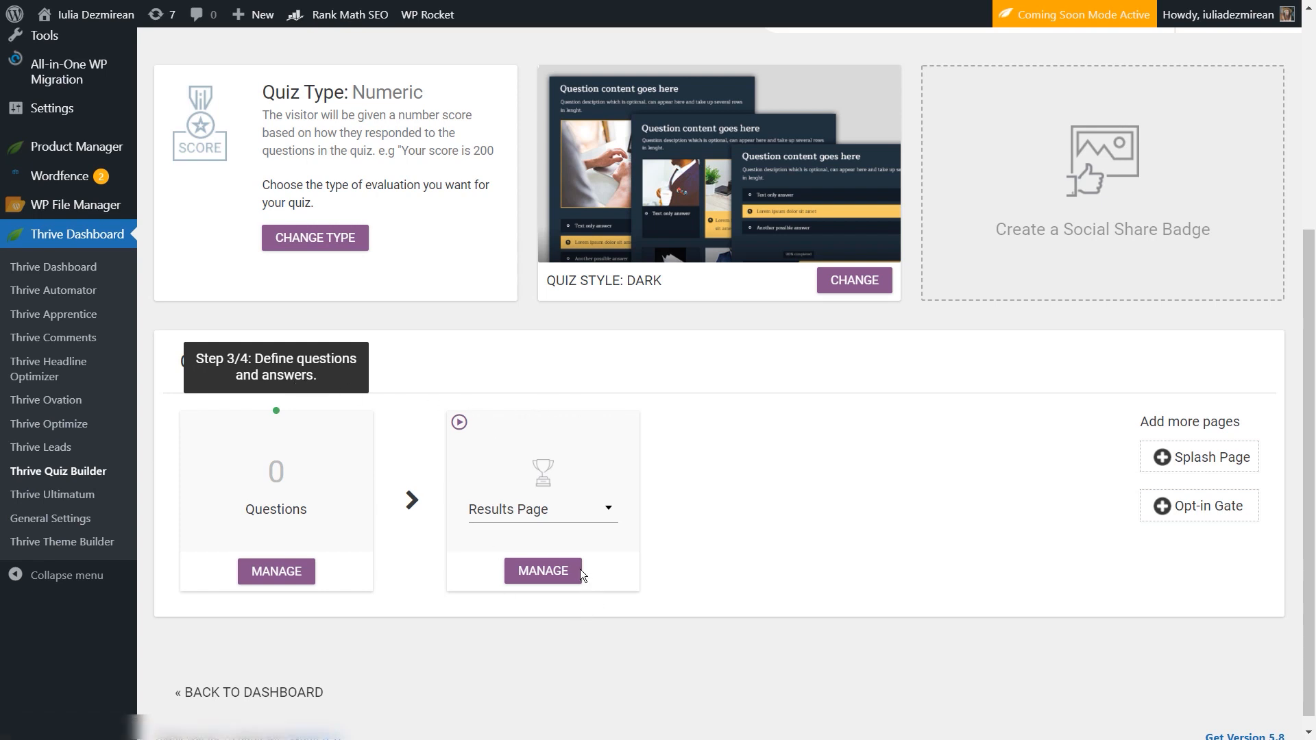
left_click(513, 511)
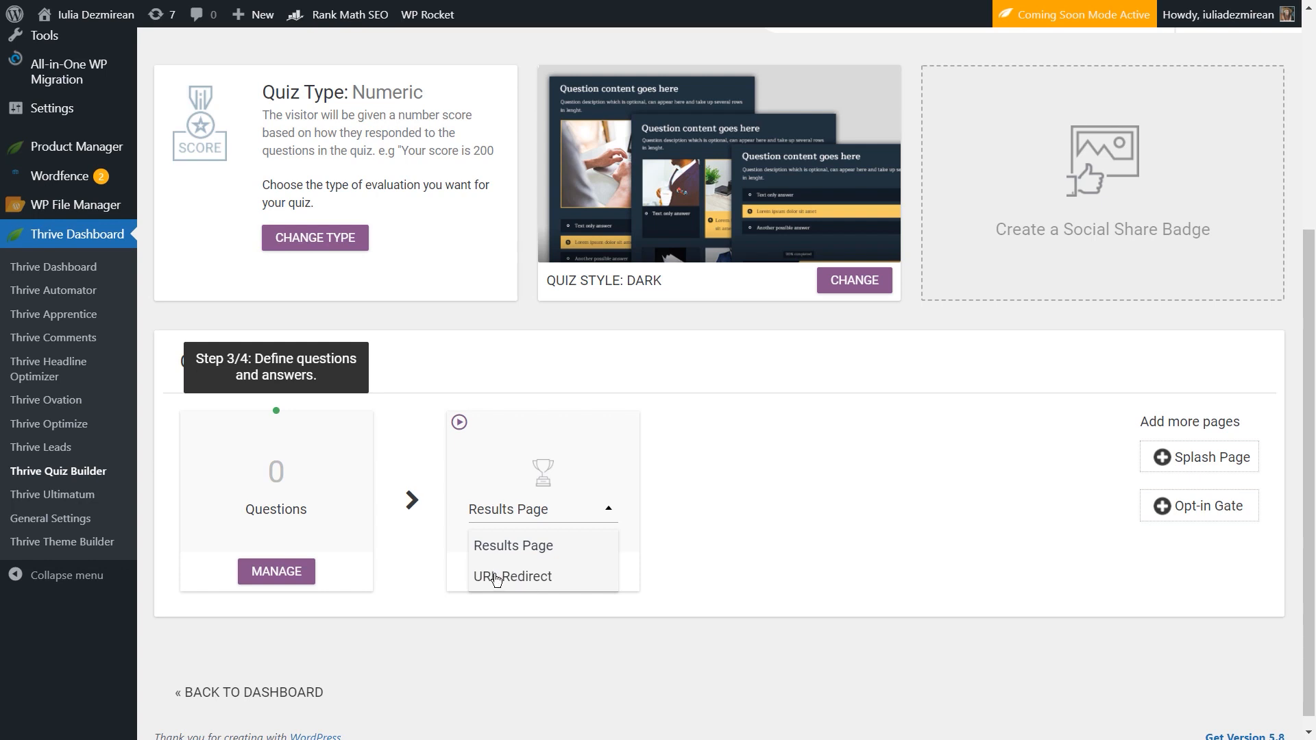
left_click(758, 571)
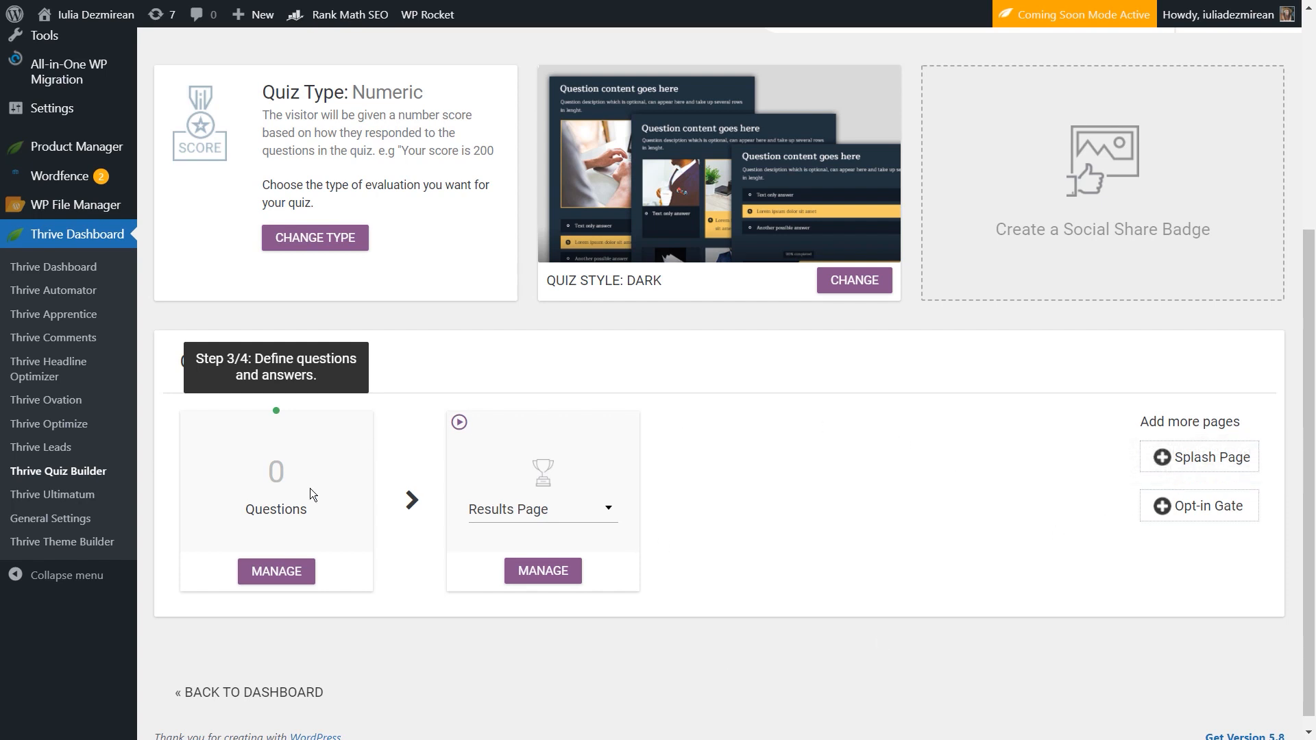
Step: Open the quiz's question manager and add a Multiple Choice with Buttons question
left_click(260, 571)
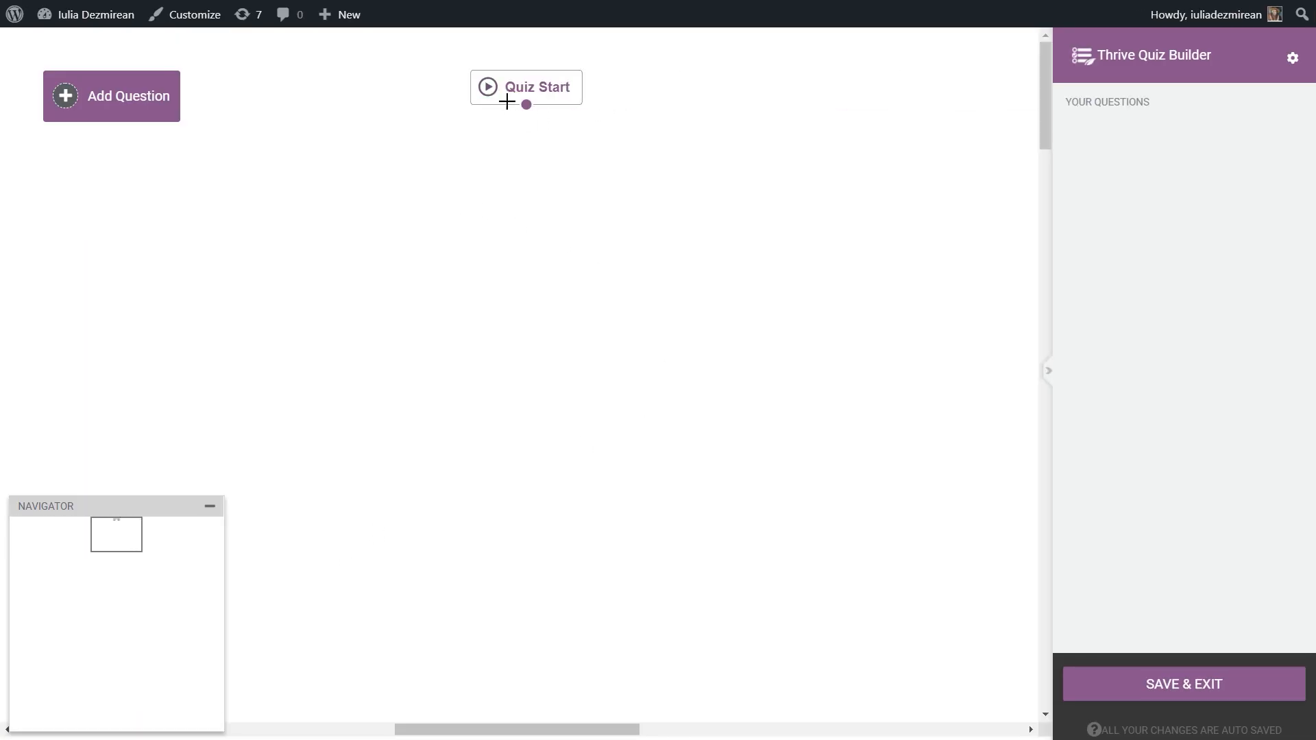
left_click(107, 109)
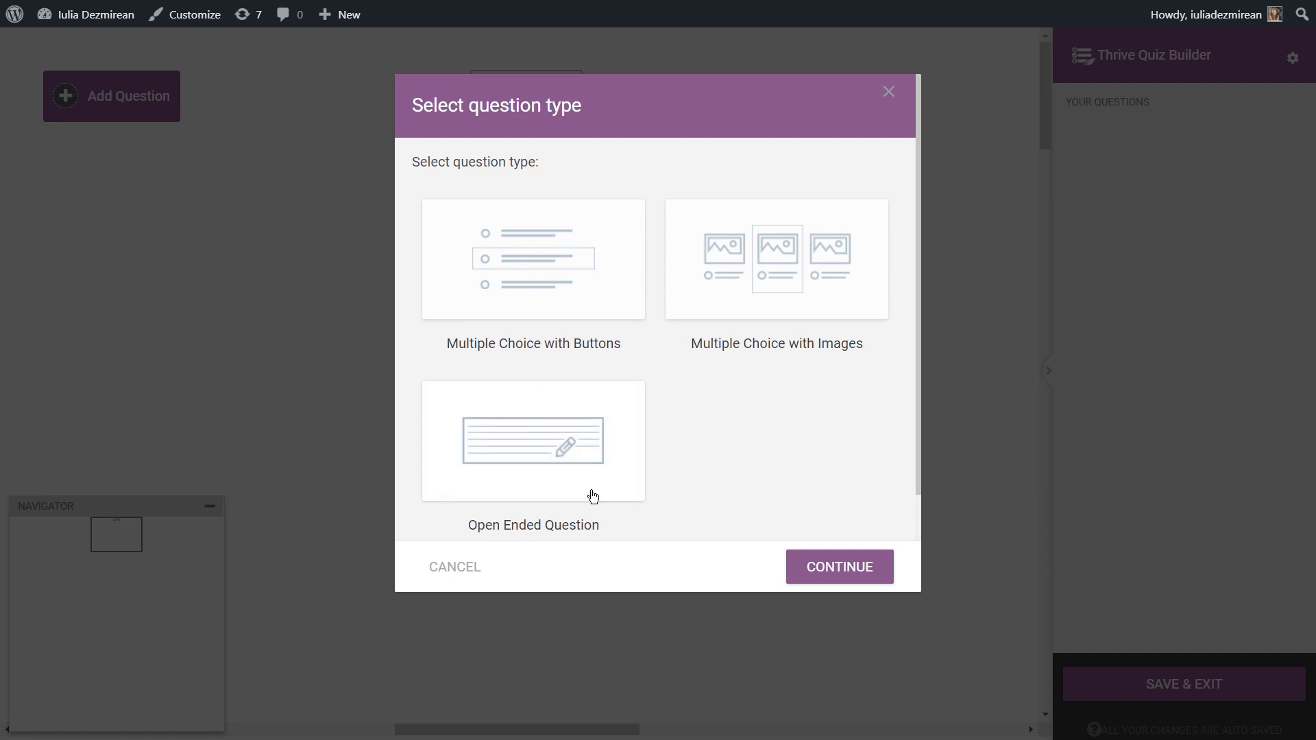
left_click(506, 284)
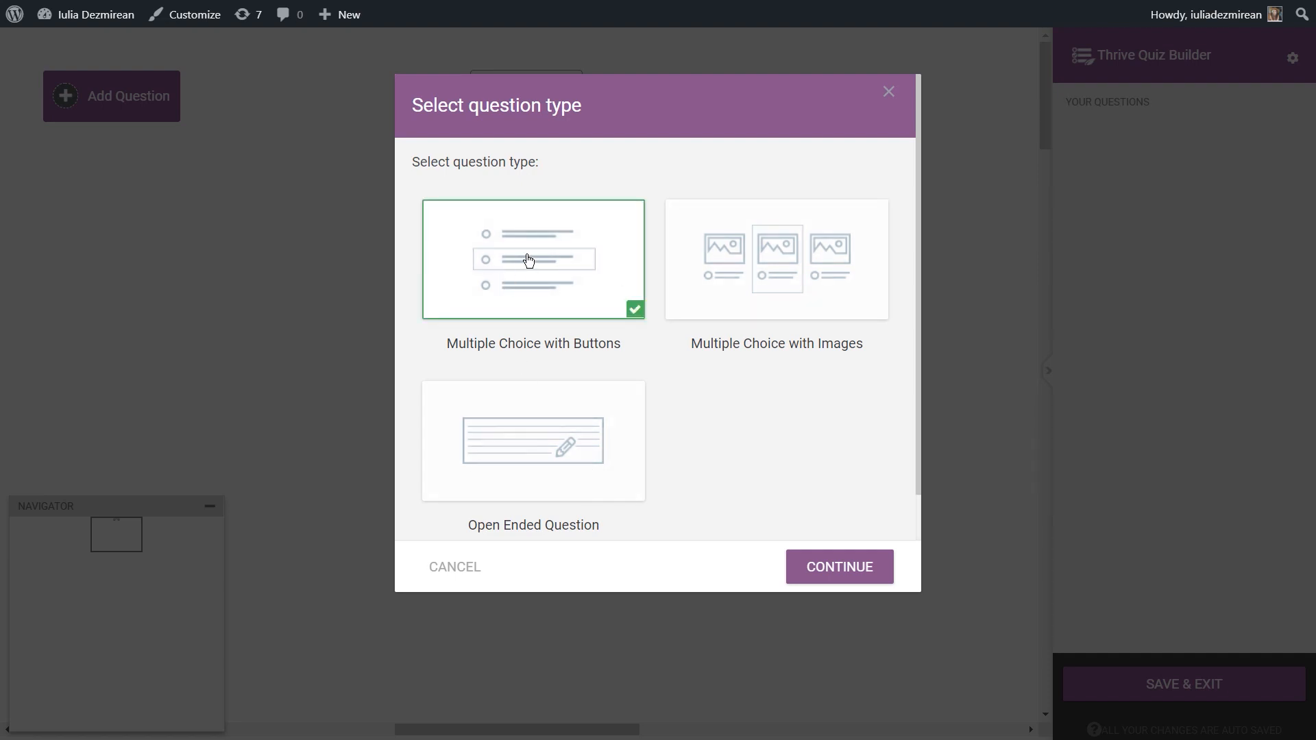
left_click(868, 569)
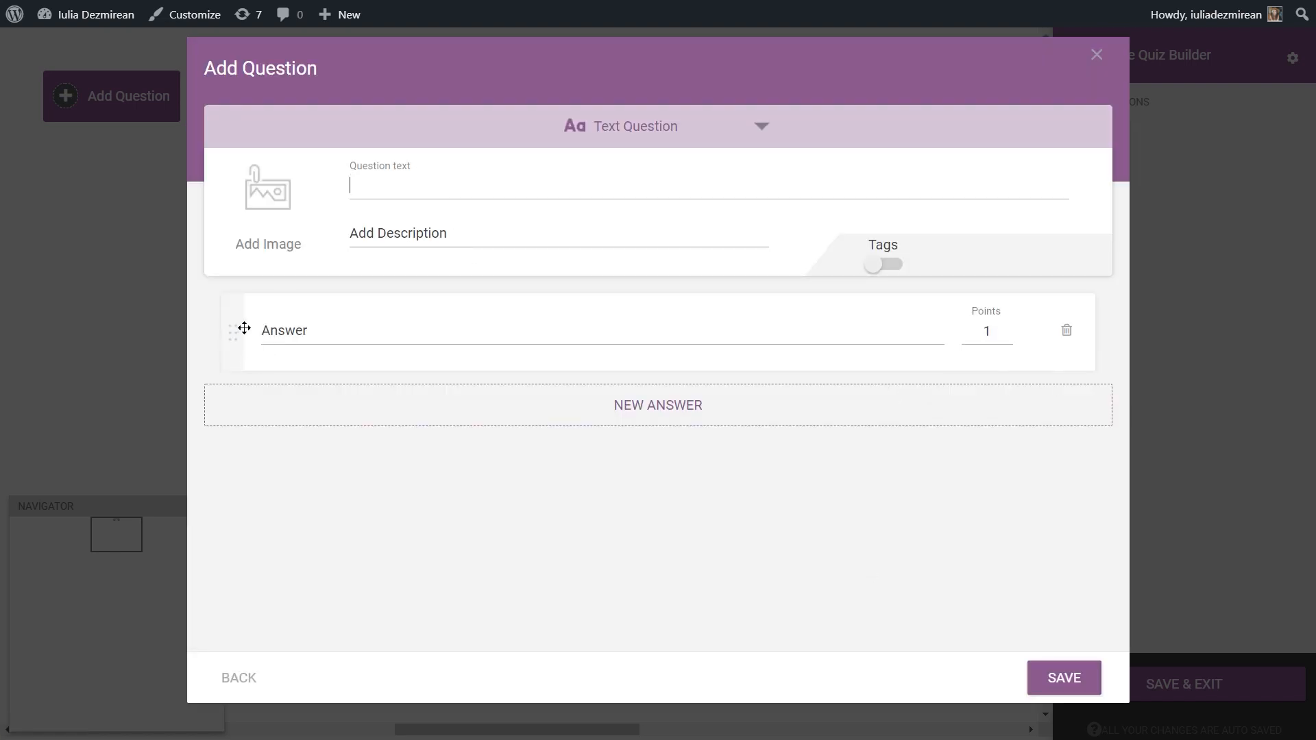
Step: Enter the question "What is 1+1?" with the answers 2, 3, 0 and infinite
double_click(987, 337)
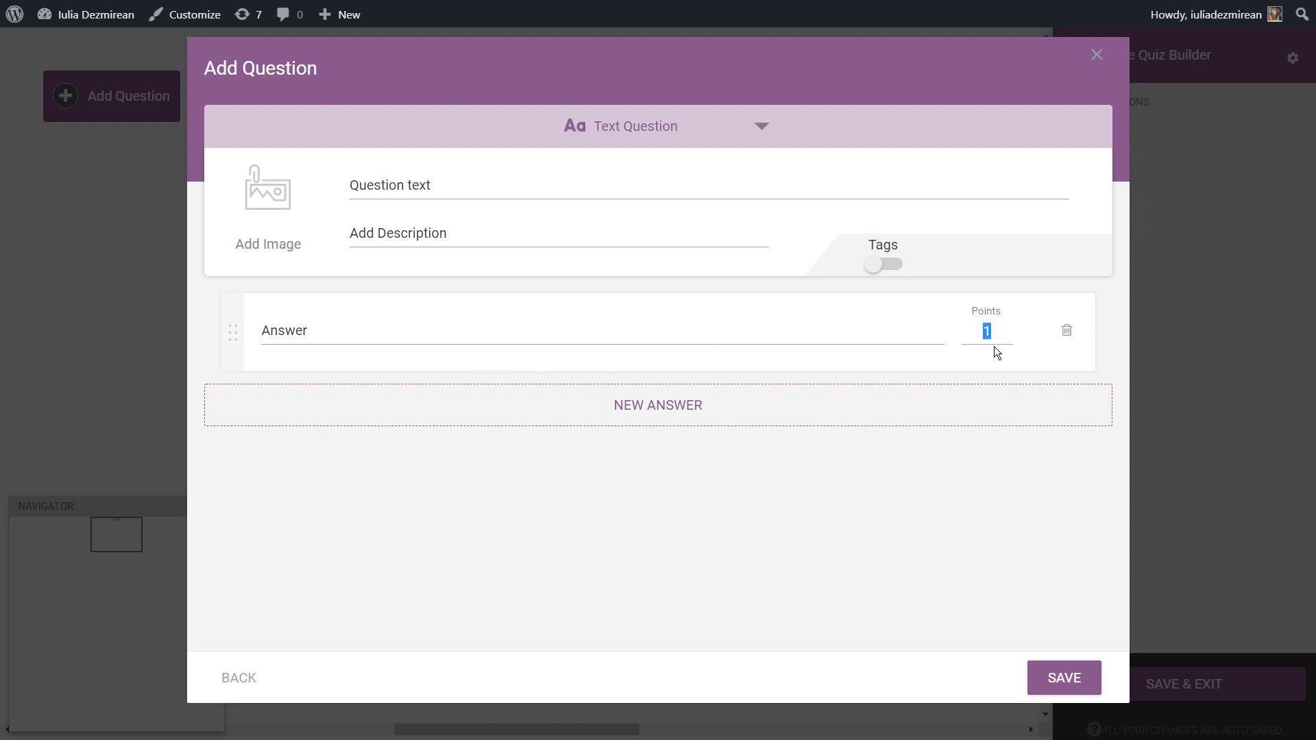
left_click(514, 185)
type("W")
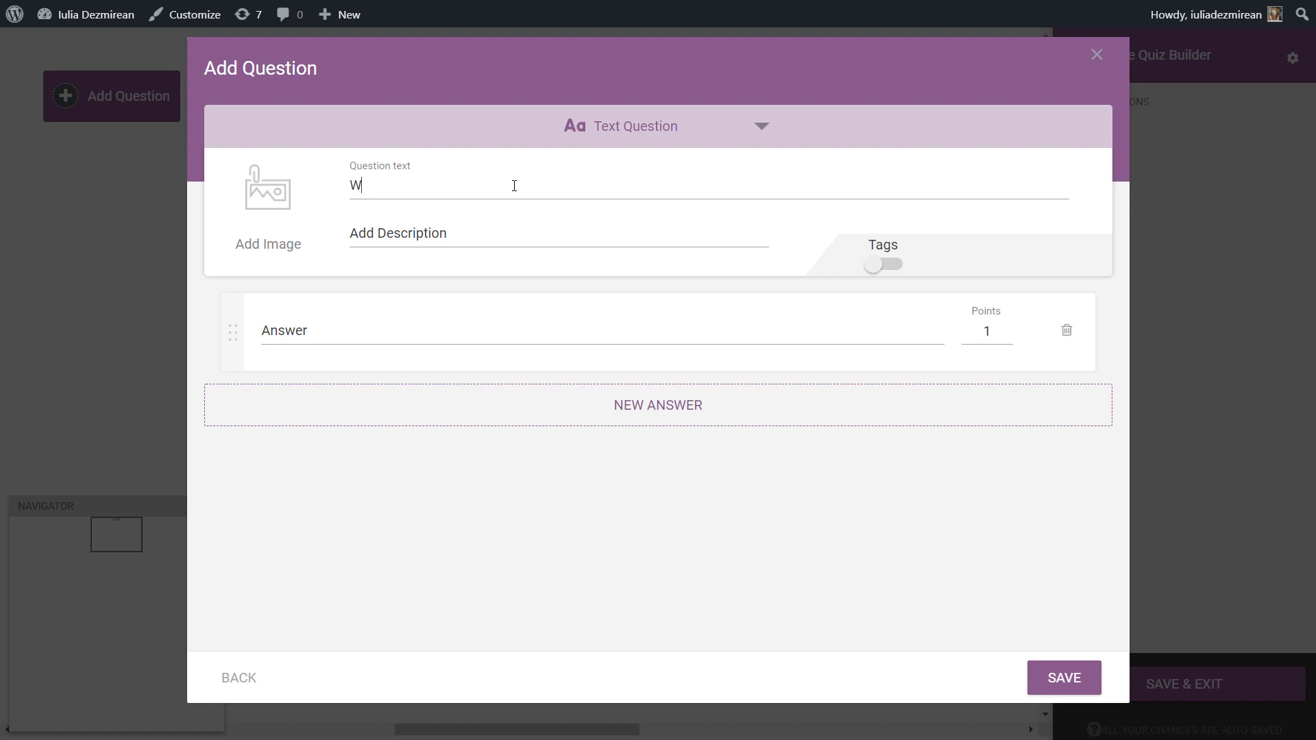
type("hat is 1+1?")
left_click(370, 331)
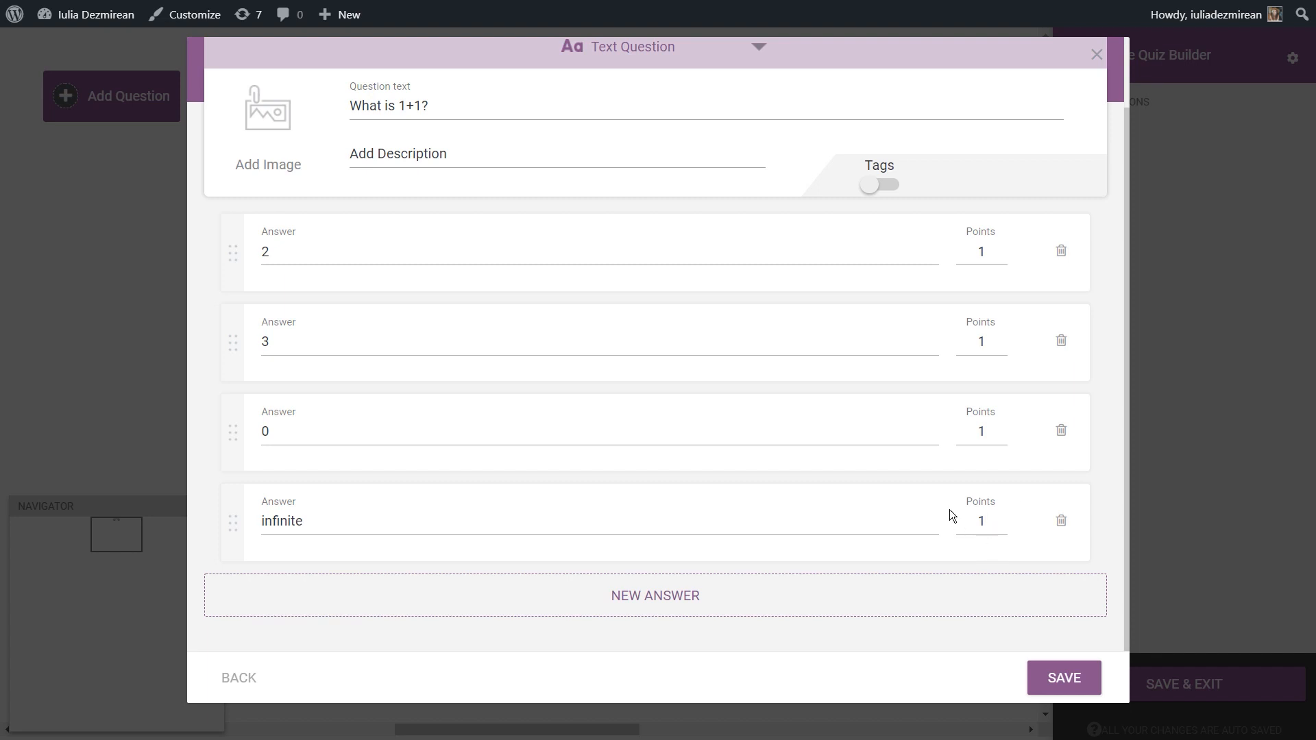
Step: Assign 1000 points to answer 2, 0 points to answers 3 and 0, and -150 to infinite, and save the question
double_click(980, 521)
double_click(980, 251)
type("1000")
double_click(981, 342)
type("0")
double_click(995, 437)
type("0")
double_click(981, 521)
type("-150")
double_click(986, 525)
left_click(1003, 514)
scroll(669, 493, "up", 2)
scroll(669, 493, "down", 2)
left_click(1083, 679)
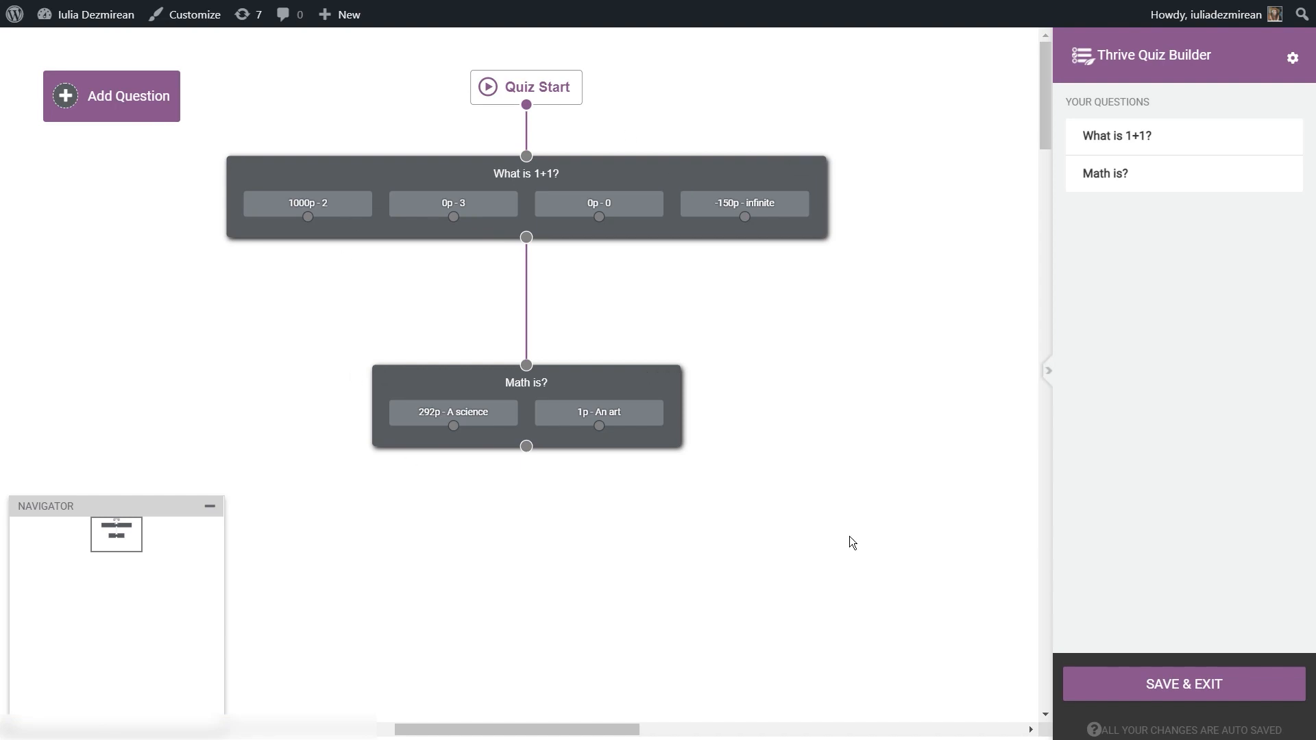
Step: Save and exit the question editor, and open the First Results Page design for editing
left_click(1170, 684)
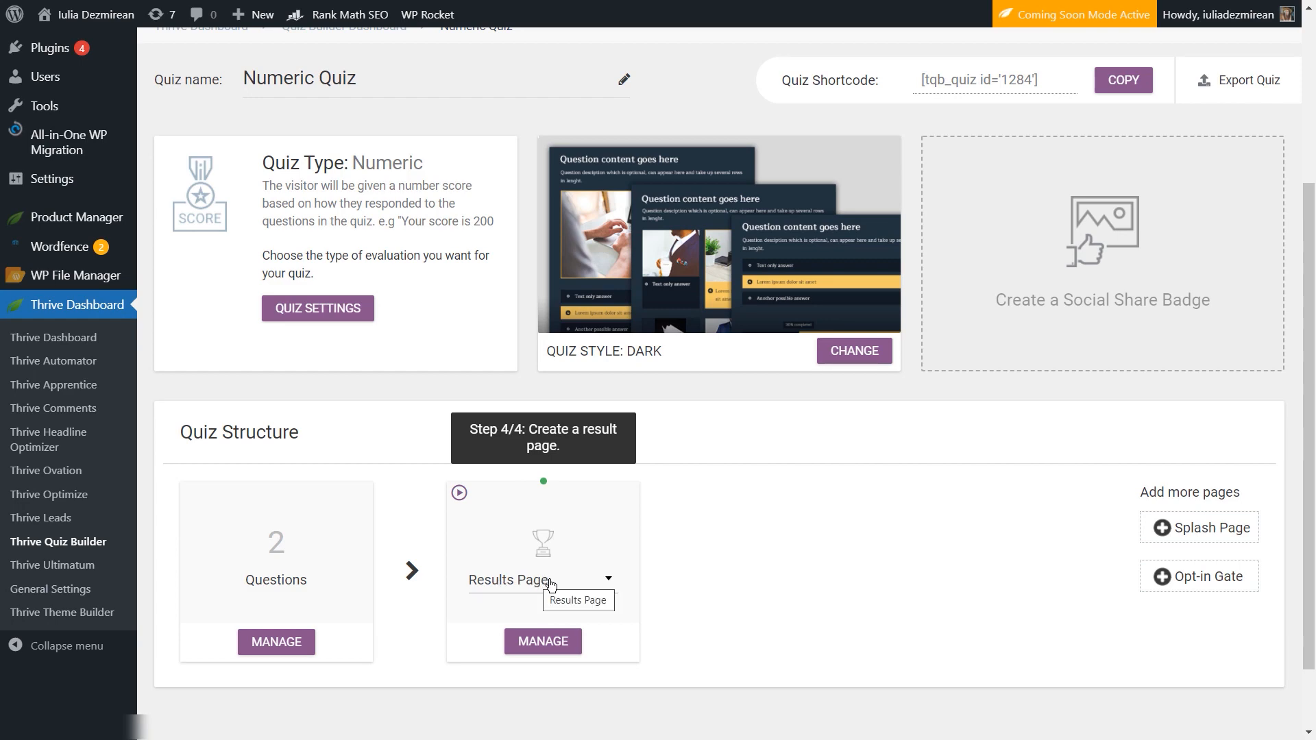
scroll(848, 582, "up", 1)
scroll(845, 576, "up", 3)
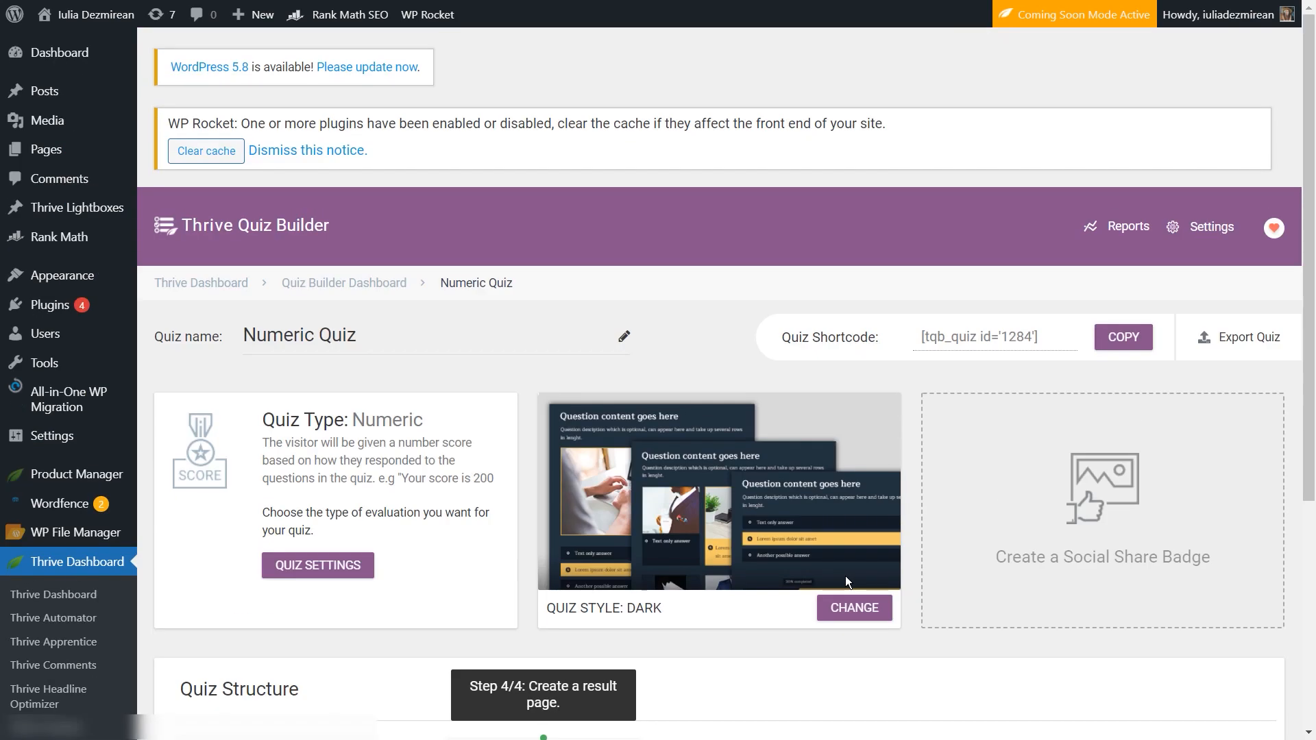
scroll(826, 575, "down", 5)
left_click(548, 557)
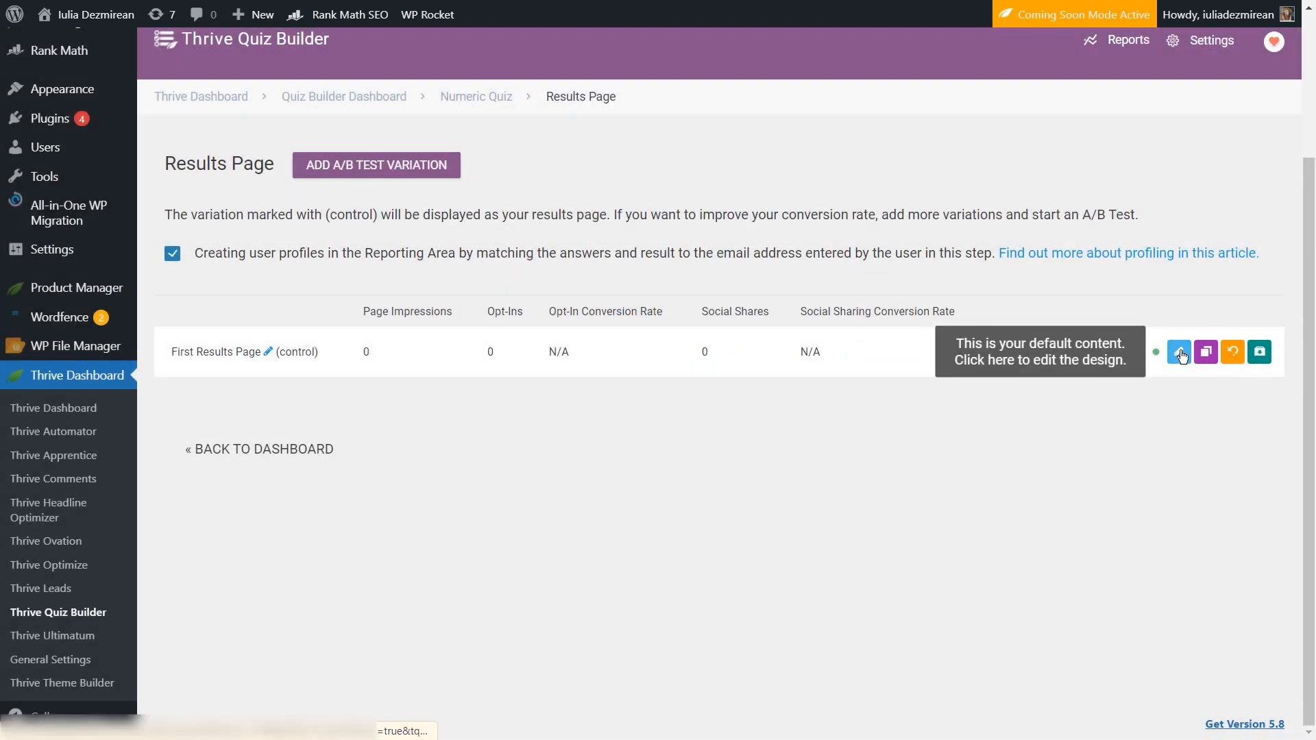
left_click(1179, 352)
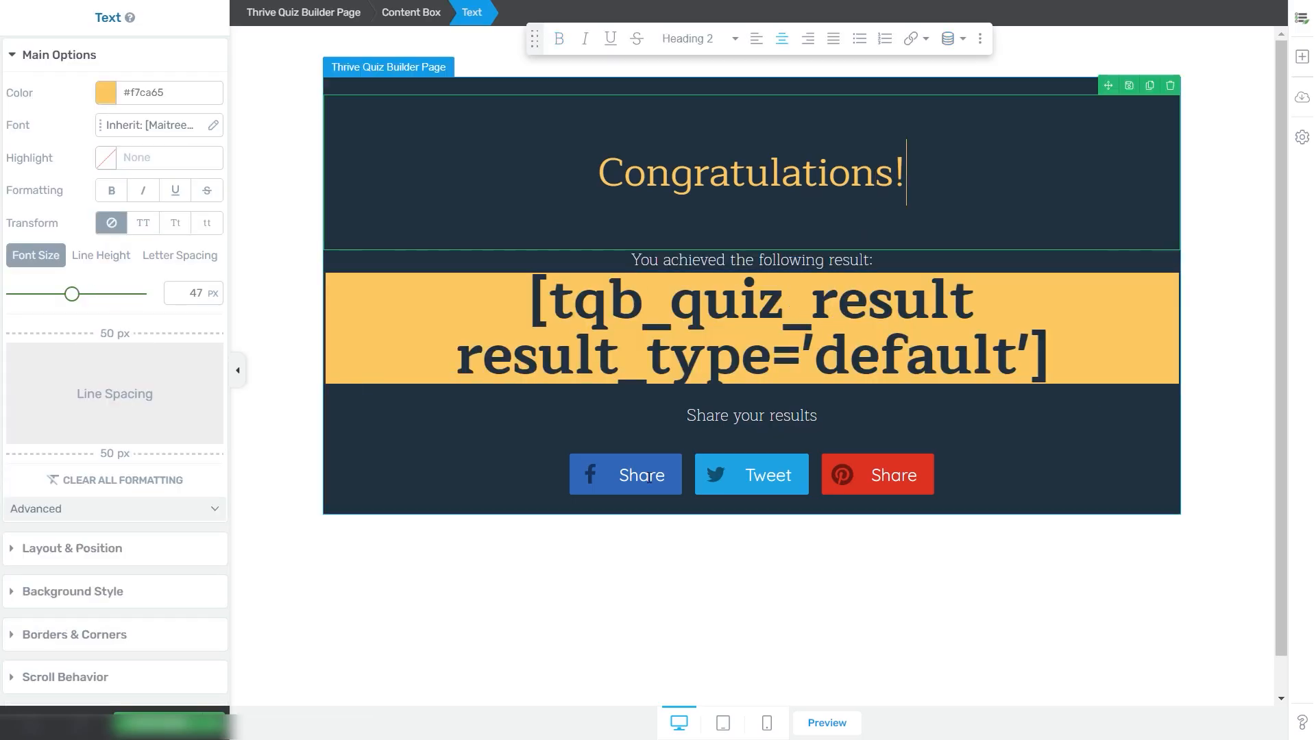
Step: Remove the social share buttons from the results page and save the design
left_click(489, 343)
left_click(490, 344)
left_click(850, 172)
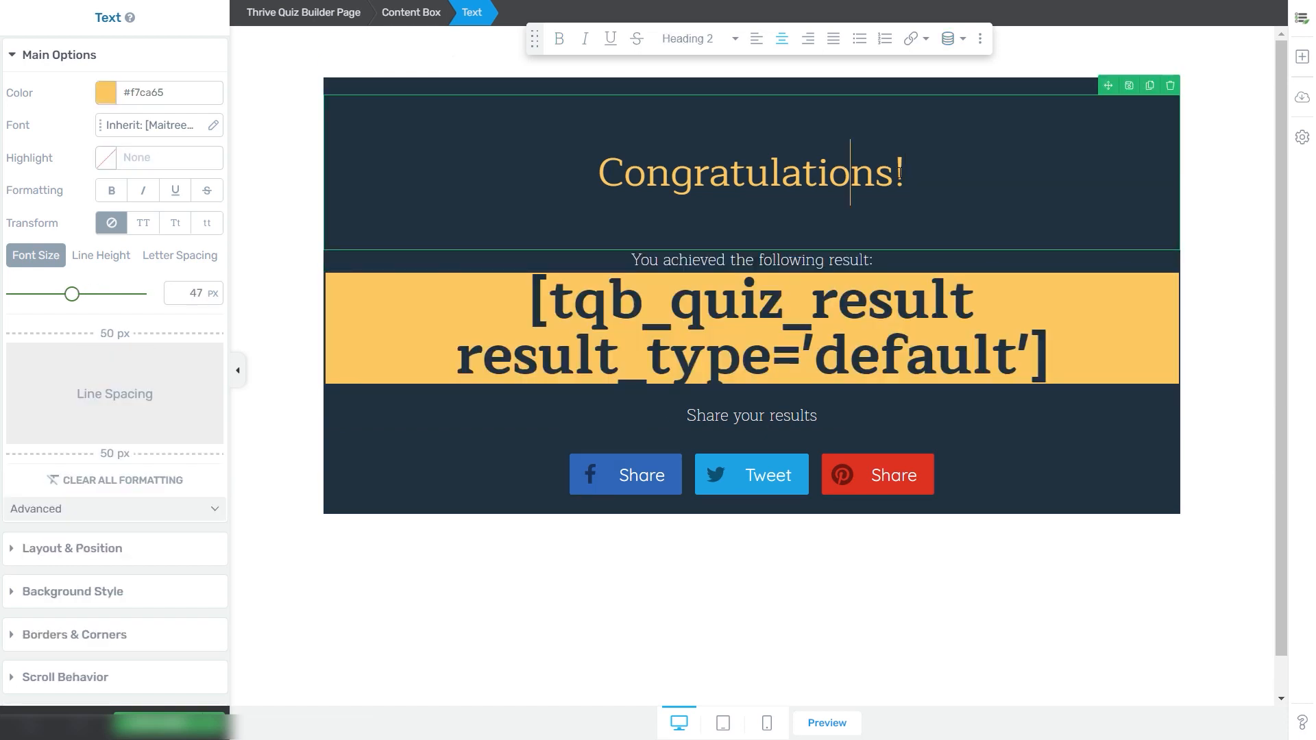
left_click(1304, 60)
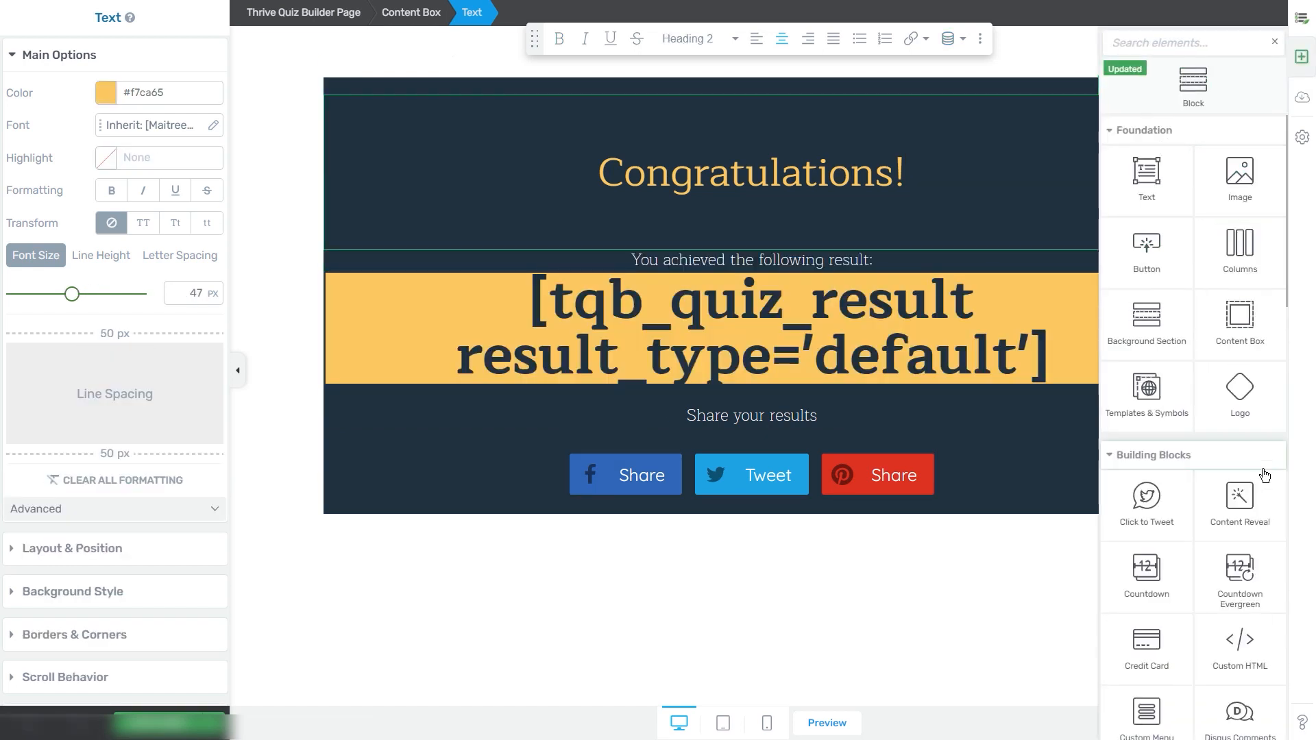
left_click(572, 558)
left_click(925, 439)
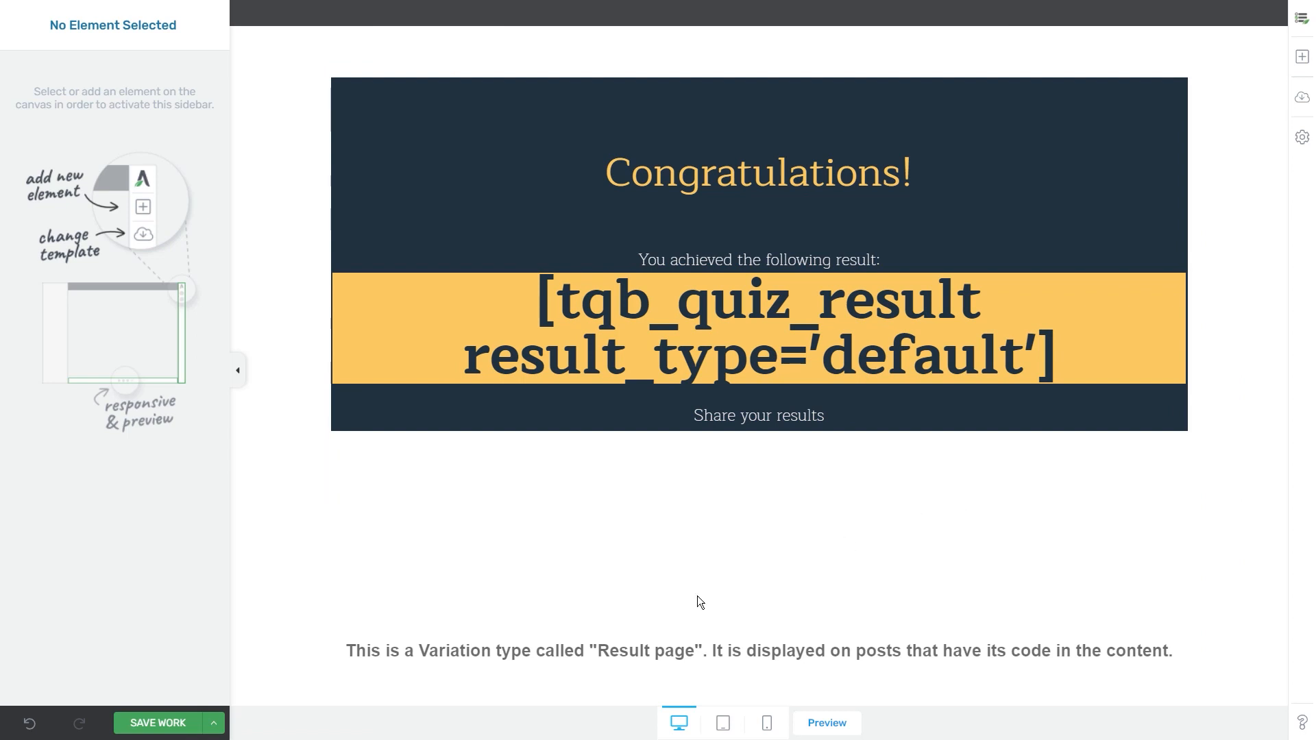
left_click(142, 725)
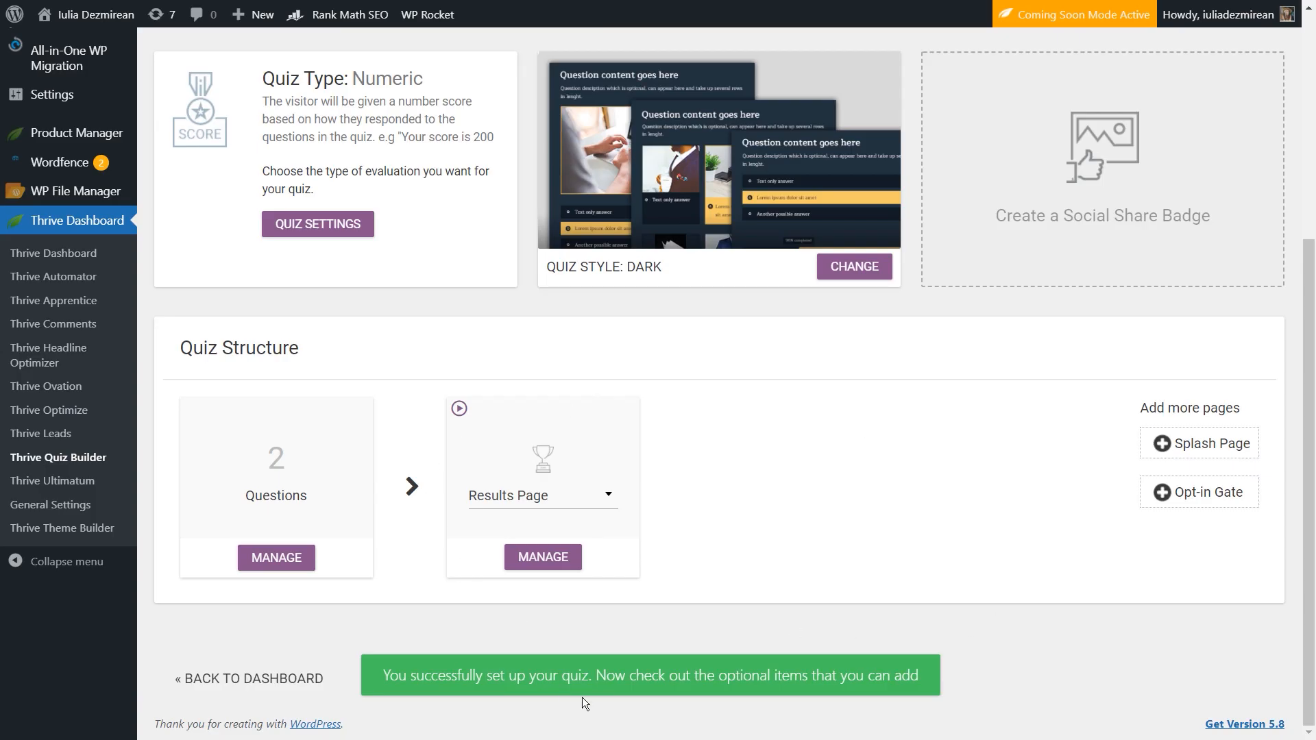
Step: Copy the Numeric Quiz shortcode from the quiz's overview page
scroll(621, 455, "up", 3)
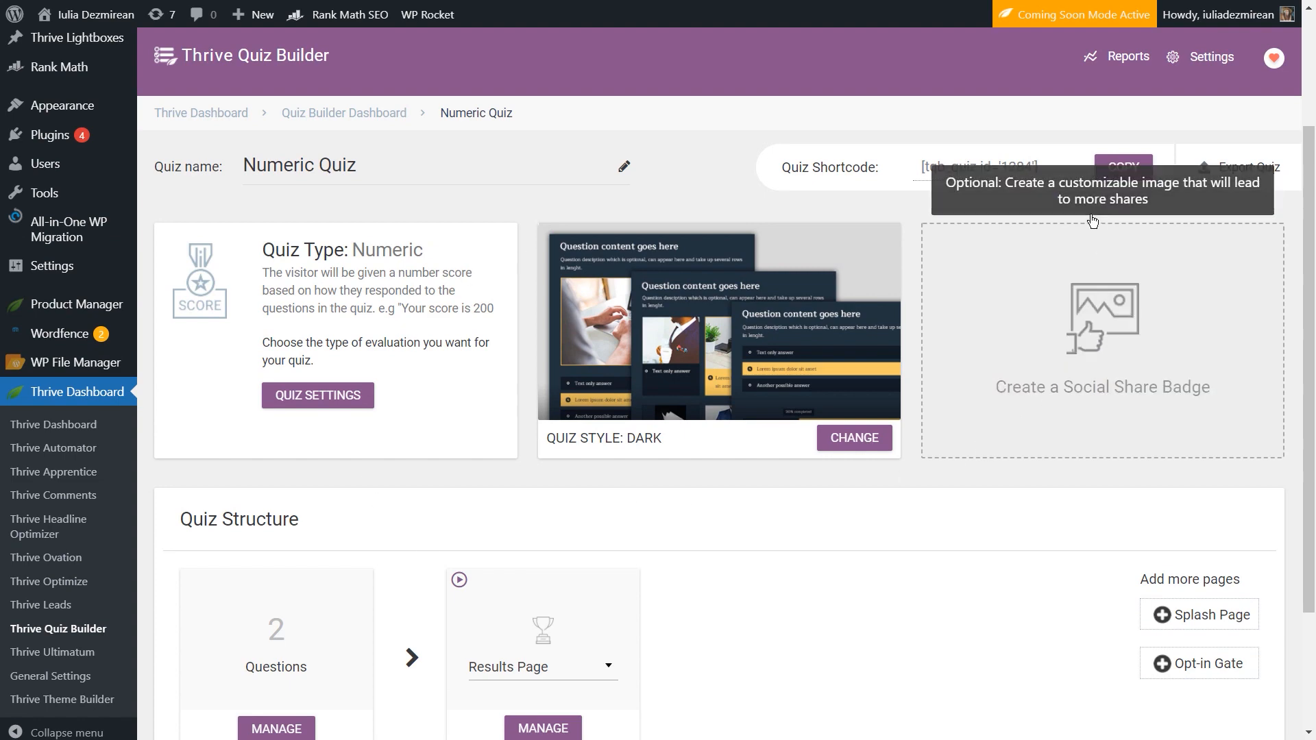
left_click(1110, 170)
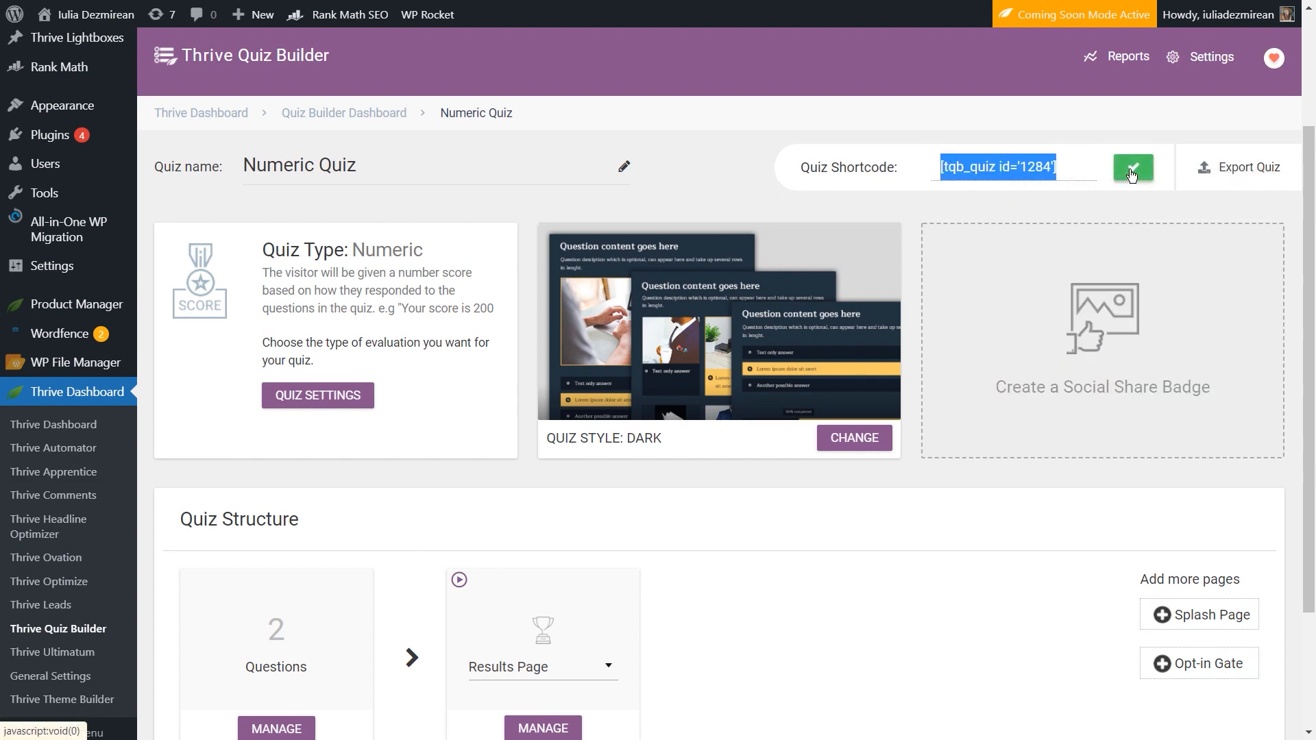
scroll(72, 277, "up", 3)
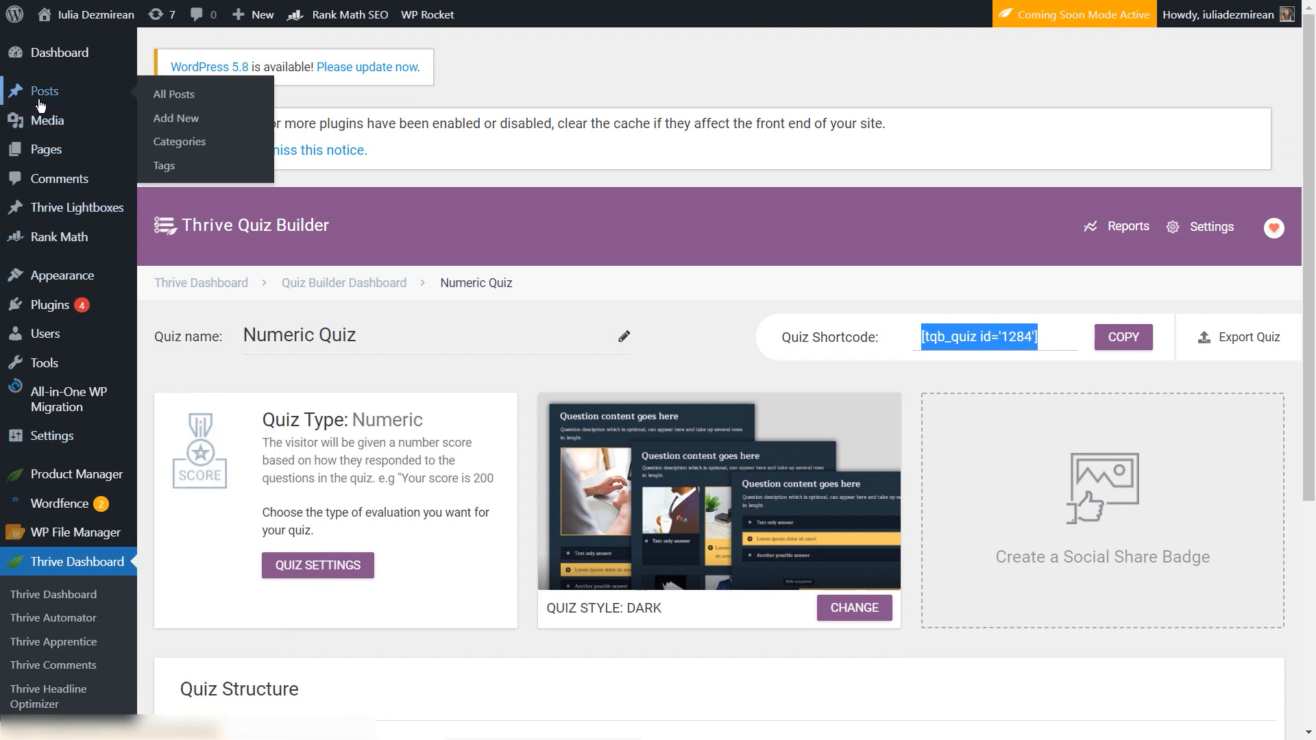
Step: Add a Quiz element below the "What do you get when purchasing this course?" heading on the course page and choose Numeric Quiz
mouse_move(82, 149)
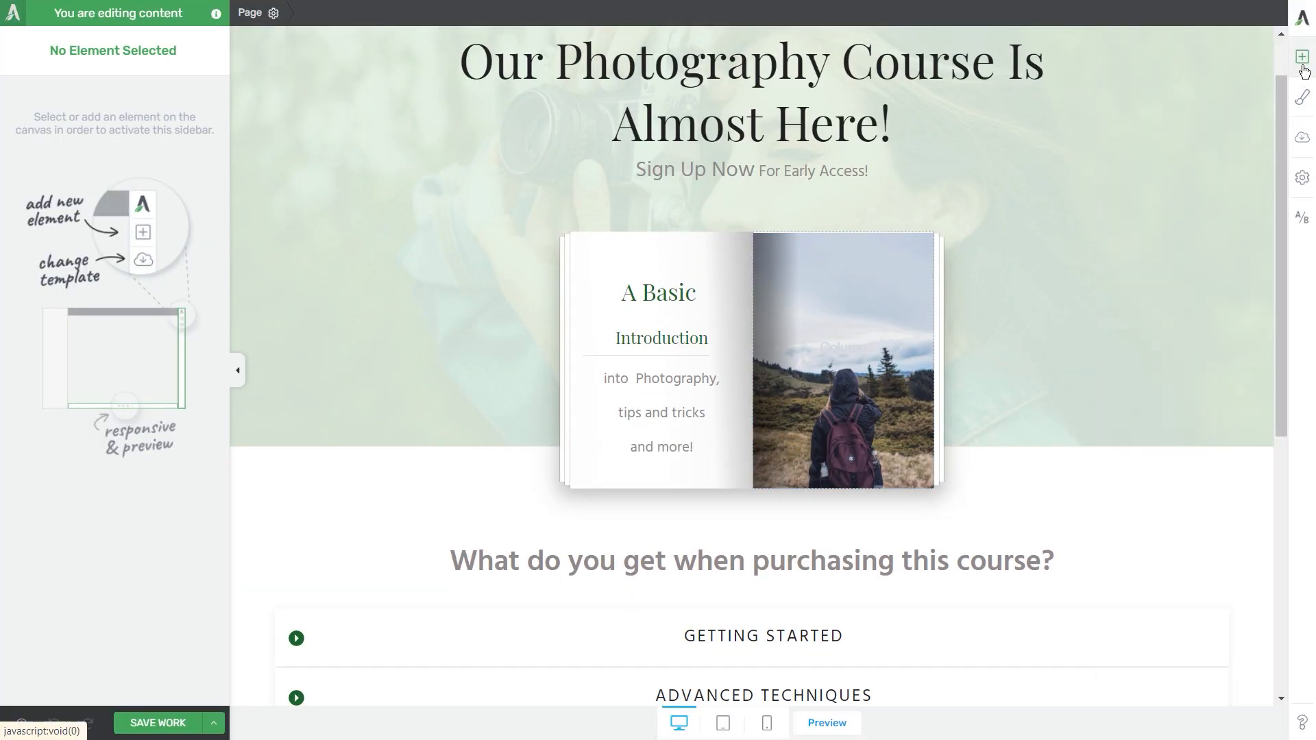
left_click(1302, 67)
type("qu")
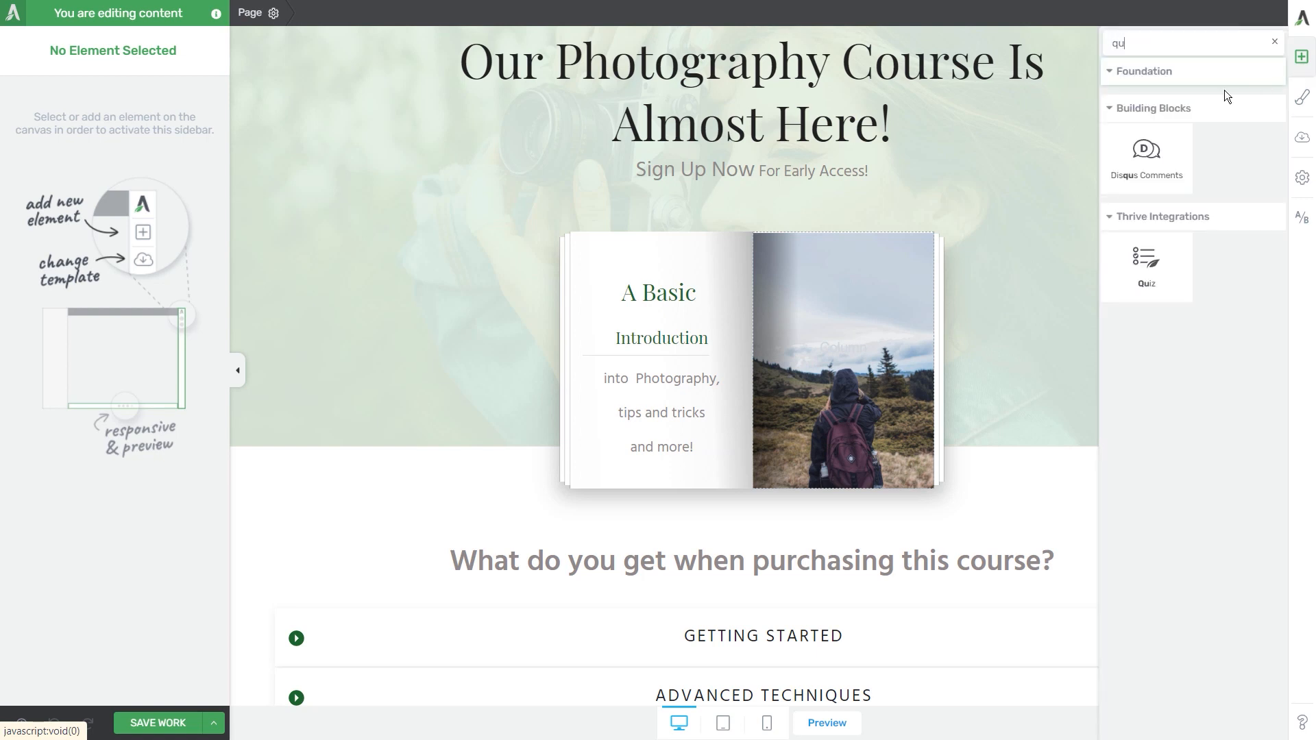
left_click_drag(1154, 260, 755, 541)
scroll(891, 576, "down", 1)
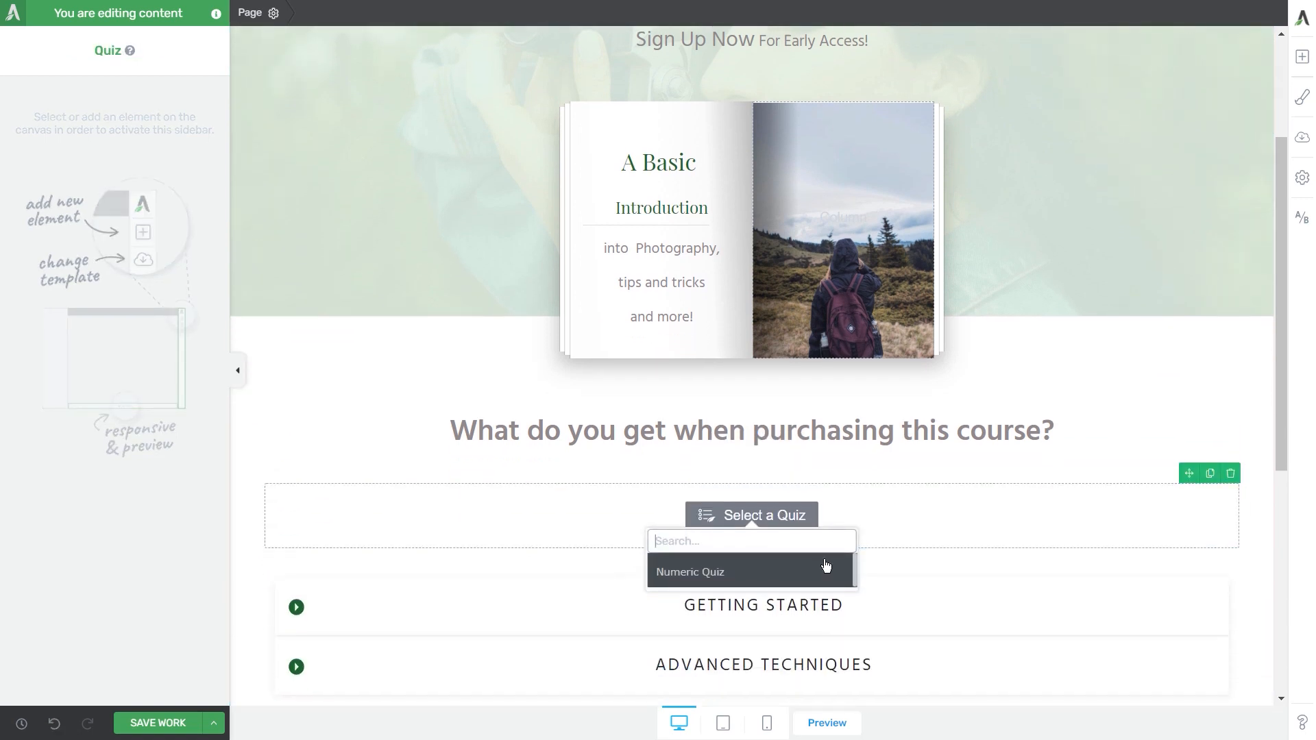
left_click(693, 572)
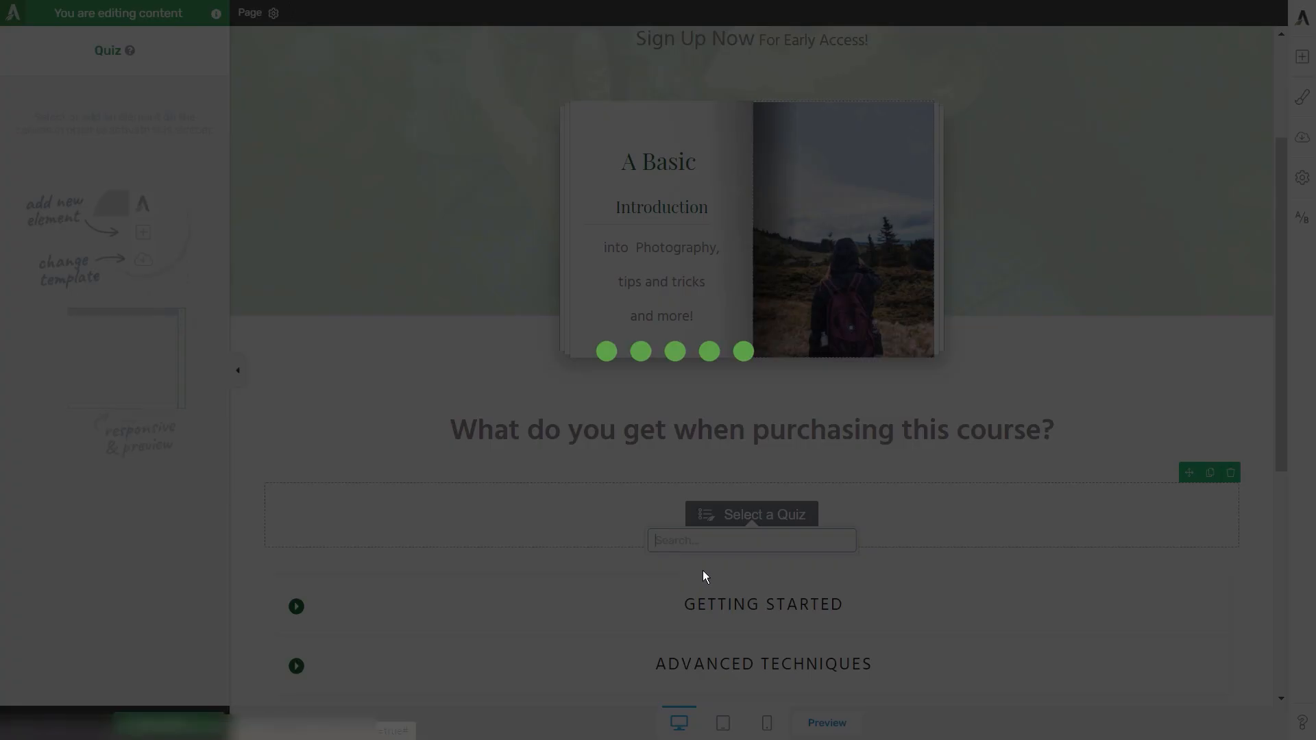
Step: Test the quiz on the live page by answering 2 to "What is 1+1?" and An art to "Math is?", and check the resulting score
scroll(765, 585, "down", 4)
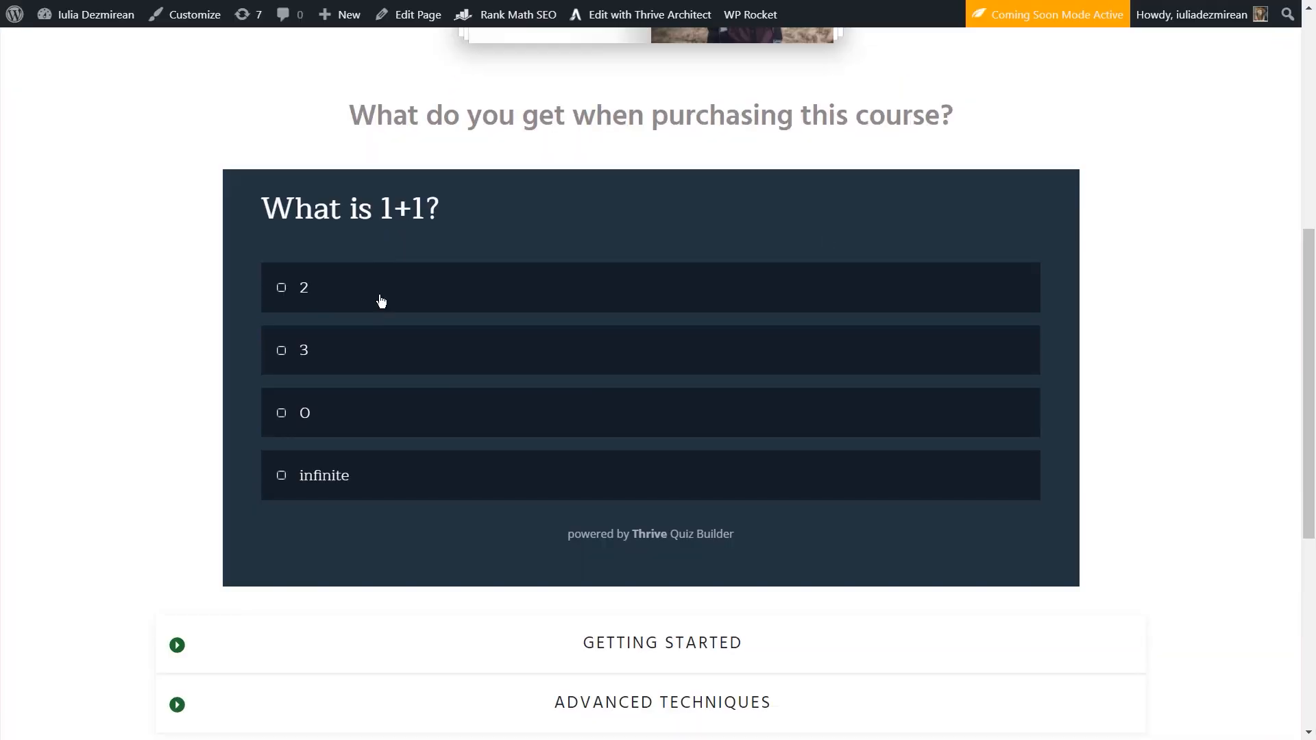
left_click(381, 300)
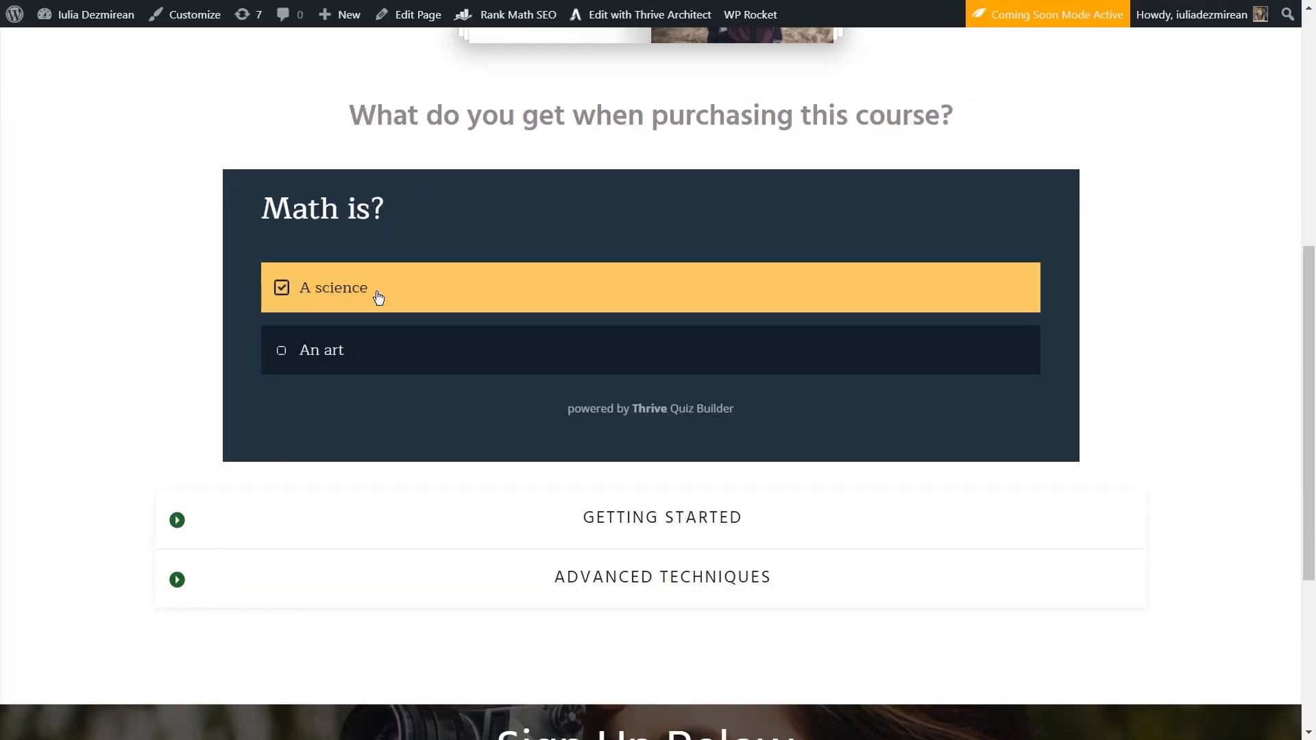
left_click(389, 351)
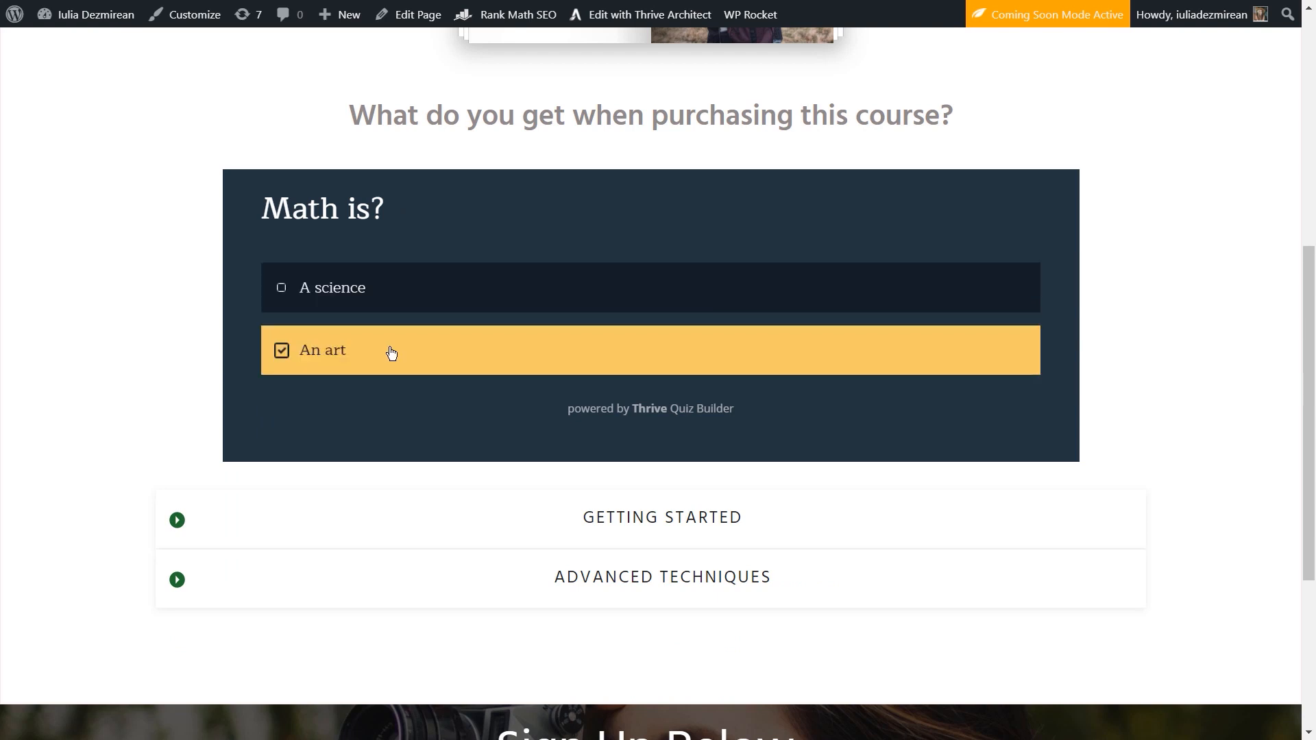
left_click(373, 306)
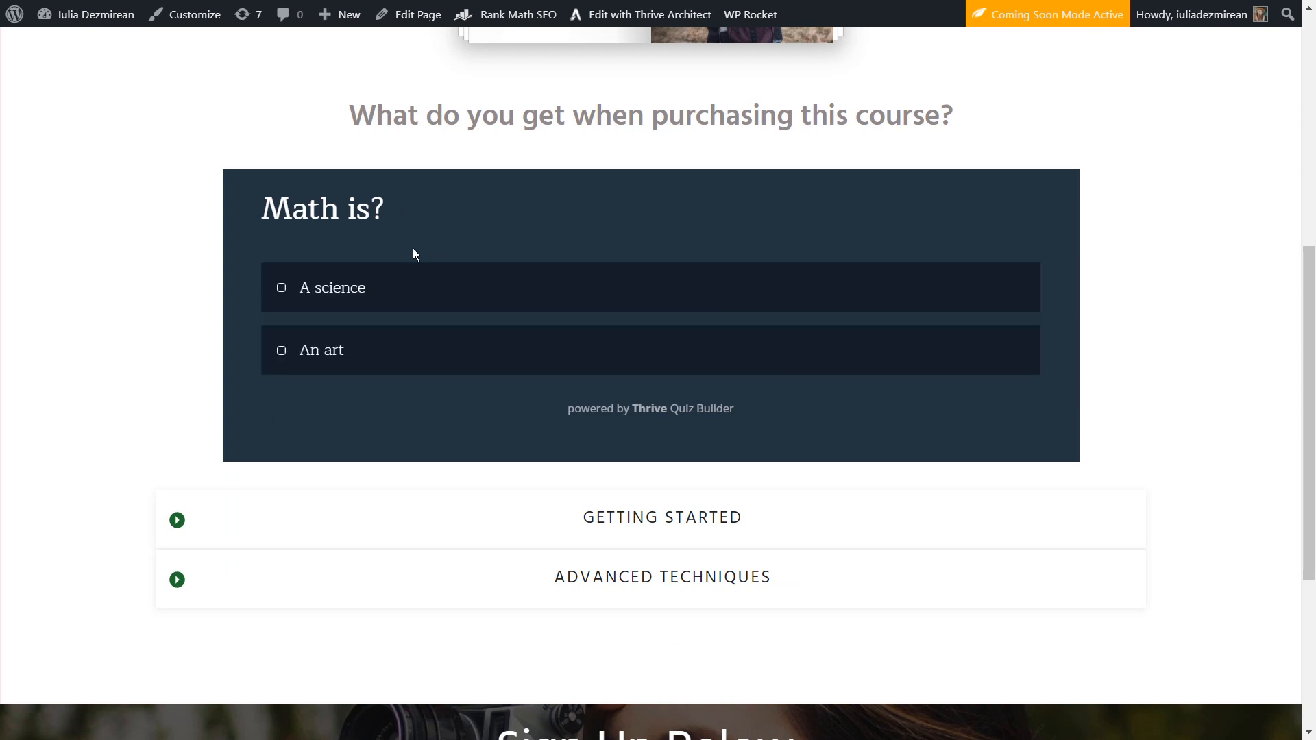
left_click(401, 356)
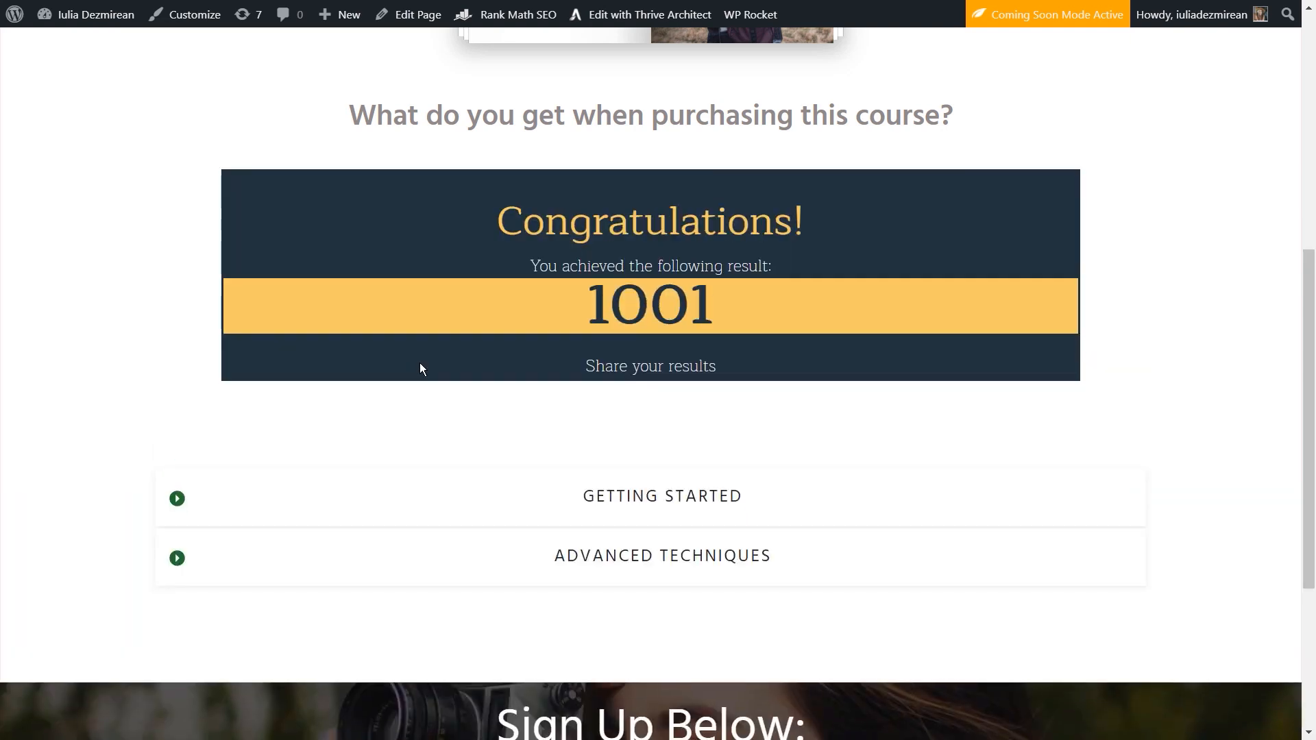
left_click_drag(620, 309, 792, 307)
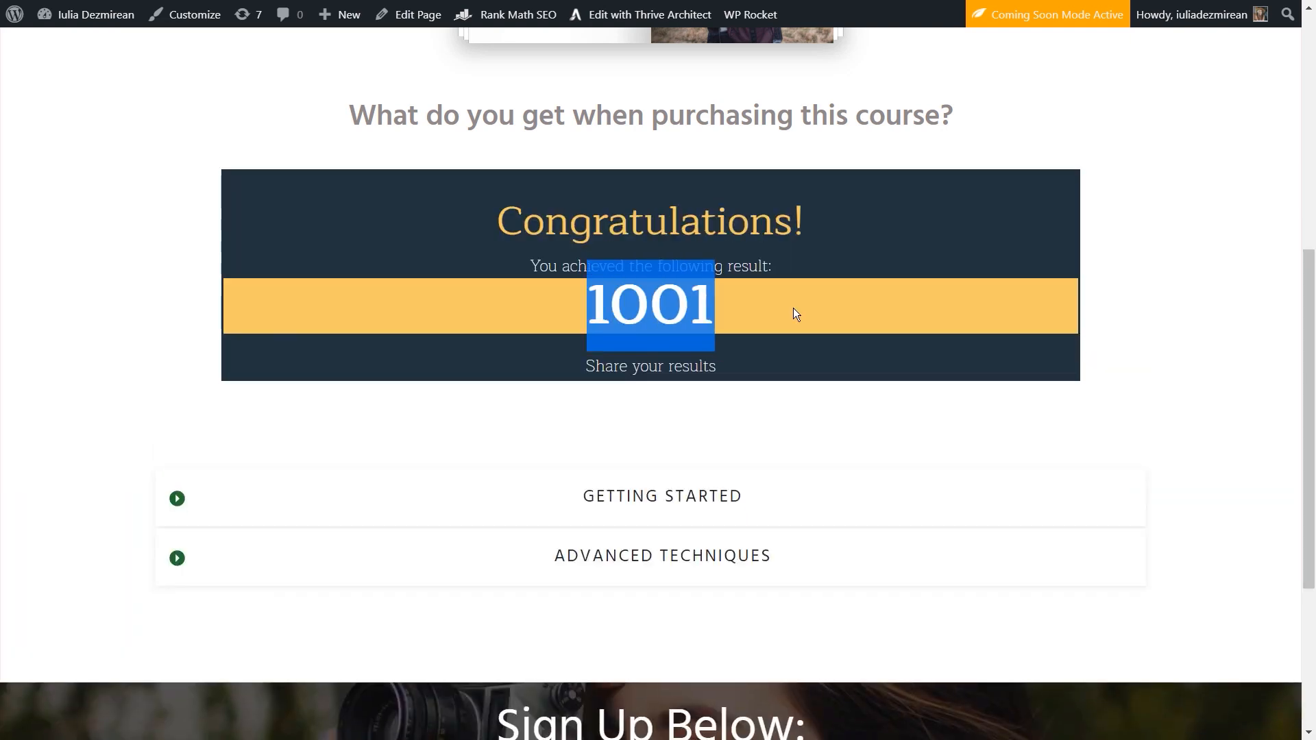
left_click(799, 305)
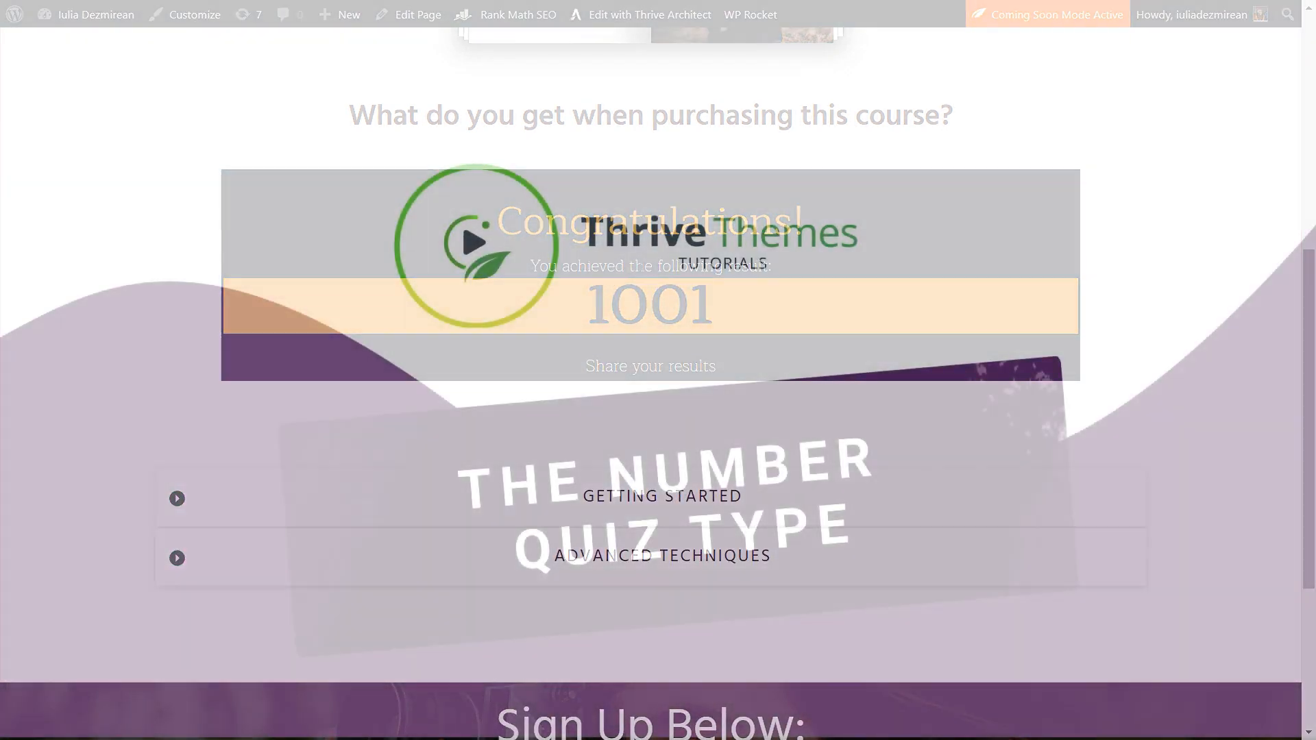